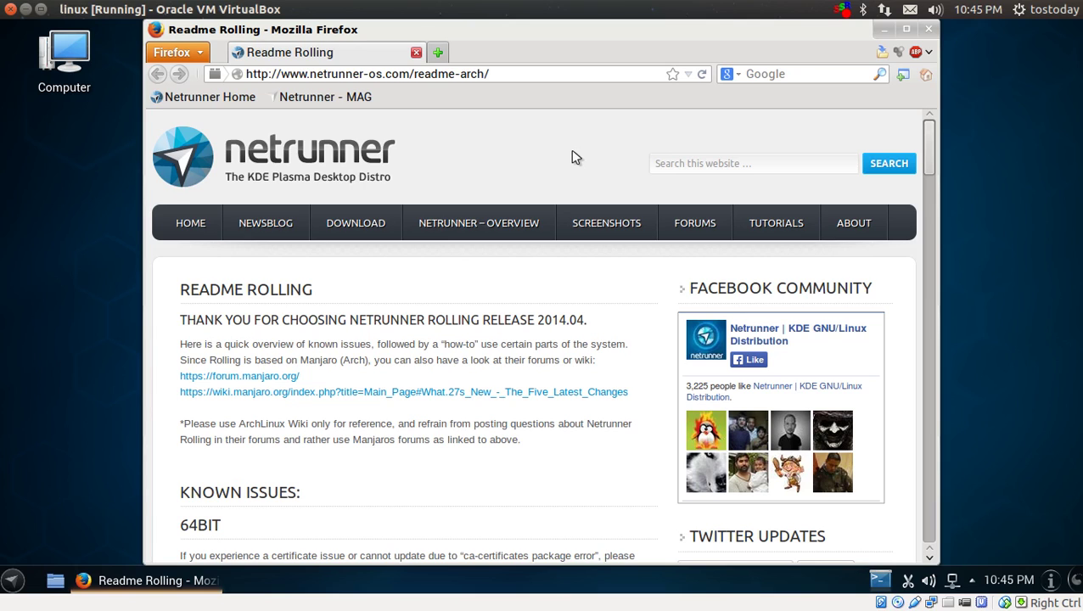
- Close the Firefox window showing the Netrunner Readme Rolling page
left_click(927, 30)
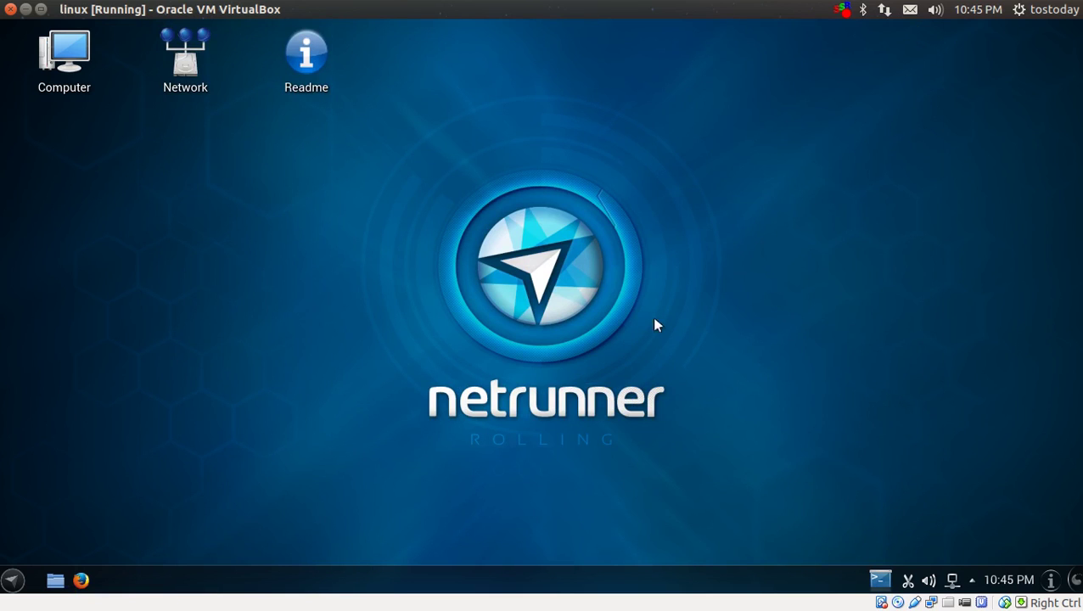
- Drag the Plasma panel's screen edge from the bottom to the top in Panel Settings
mouse_move(589, 5)
right_click(653, 580)
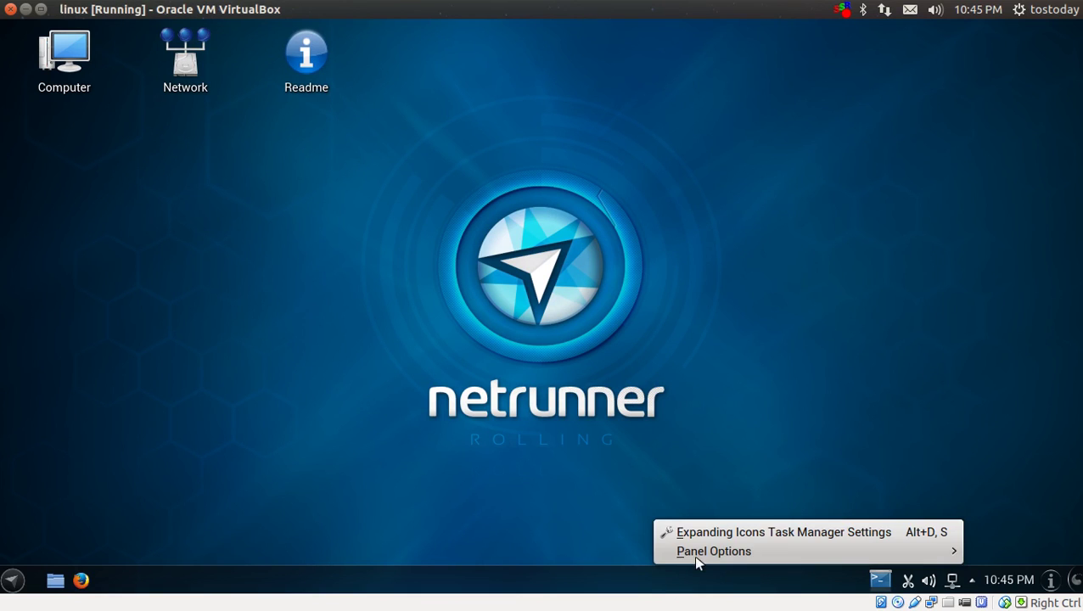
mouse_move(698, 554)
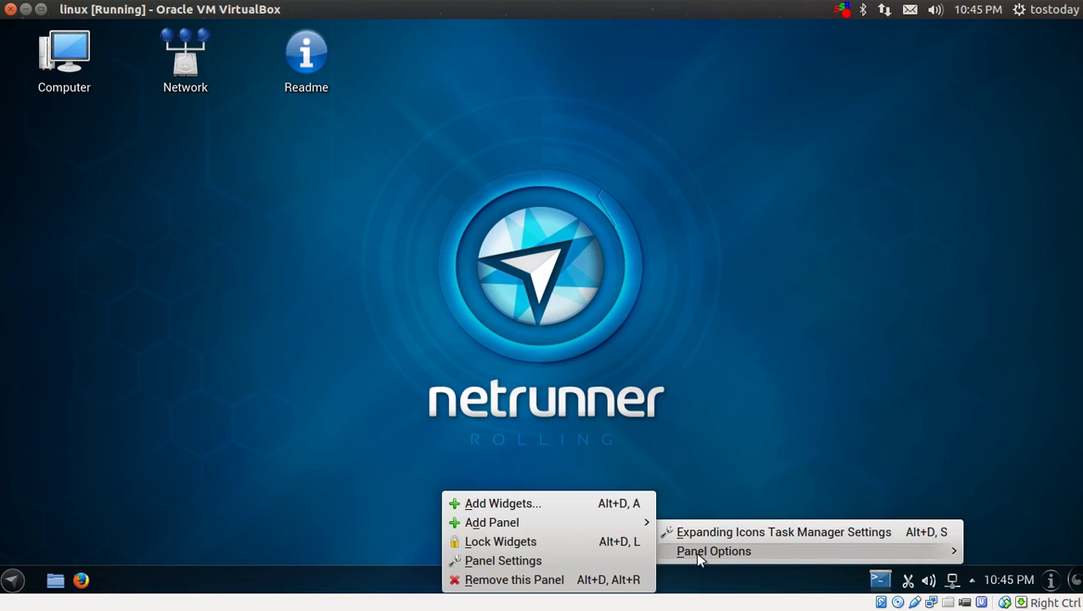
left_click(627, 560)
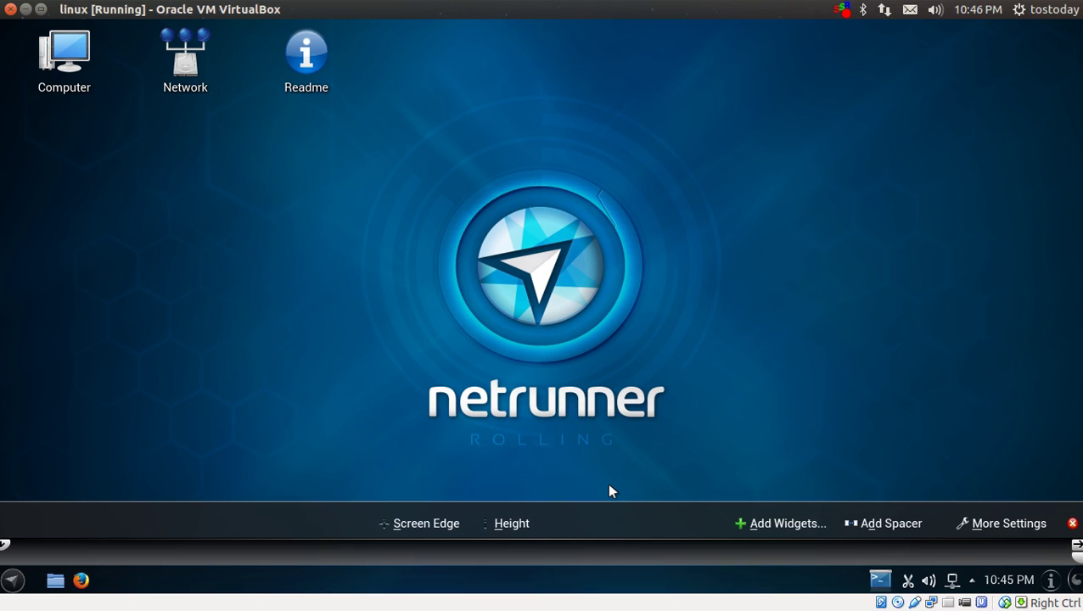
left_click_drag(448, 523, 452, 87)
left_click(599, 284)
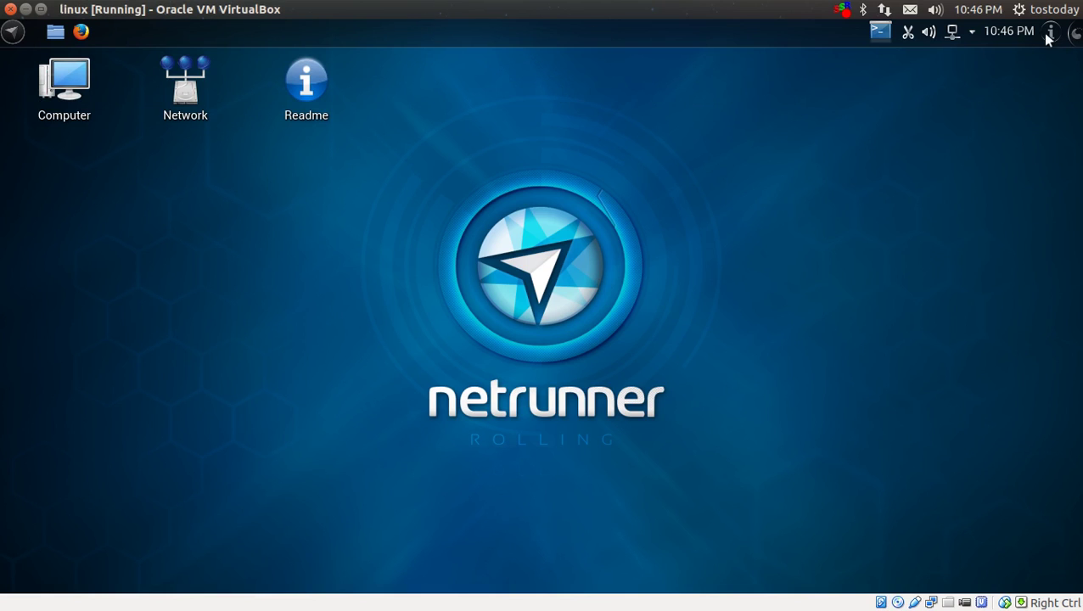
left_click(1075, 33)
left_click(1076, 34)
right_click(1054, 37)
left_click(1033, 36)
left_click(1023, 36)
left_click(1004, 38)
right_click(969, 32)
left_click(930, 183)
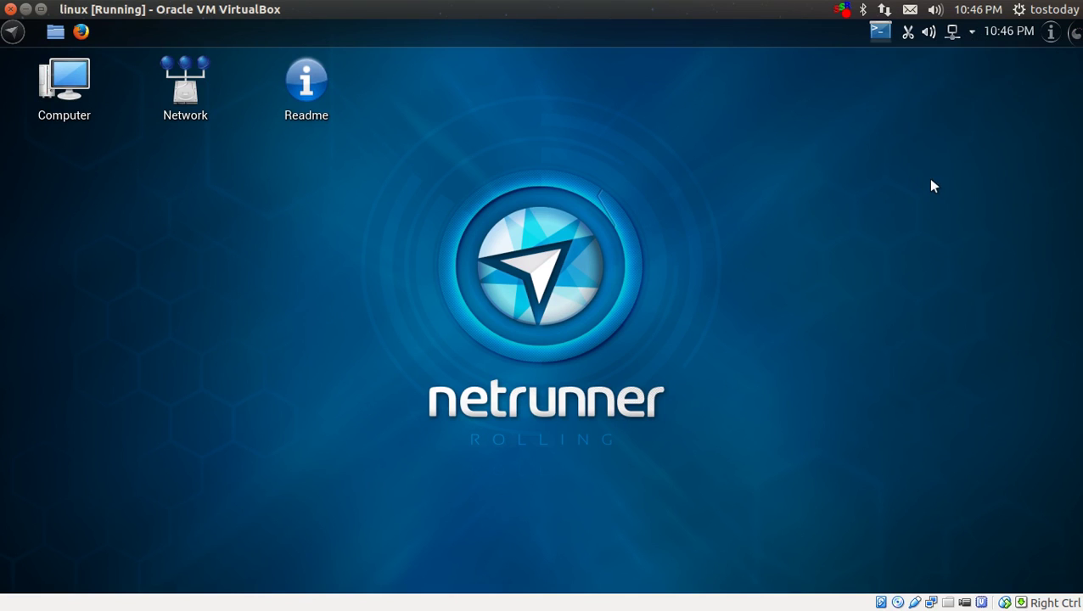
left_click(950, 38)
left_click(945, 39)
left_click(930, 36)
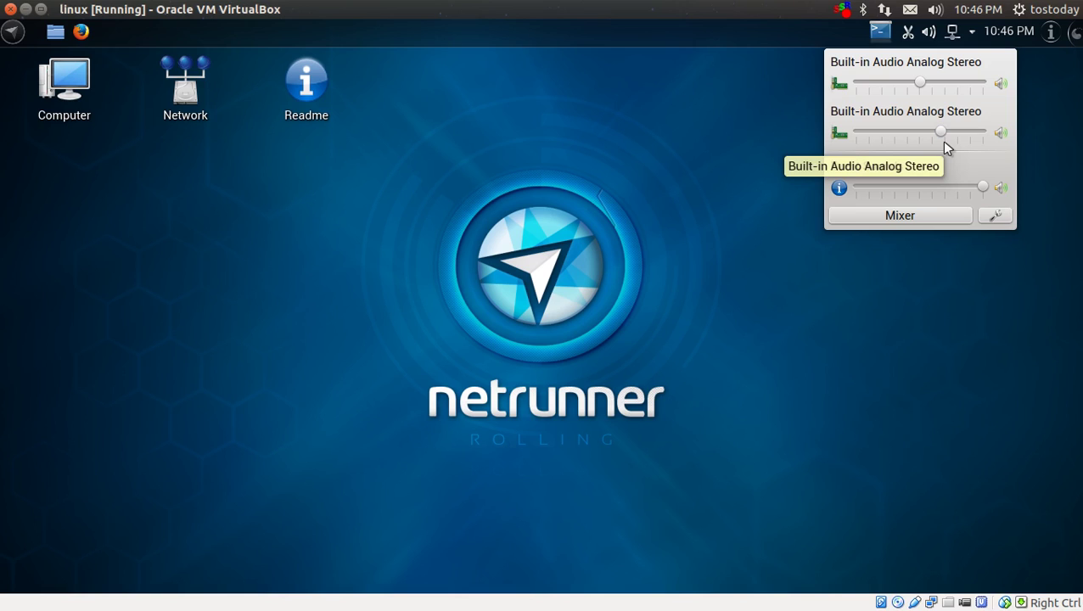
left_click(918, 297)
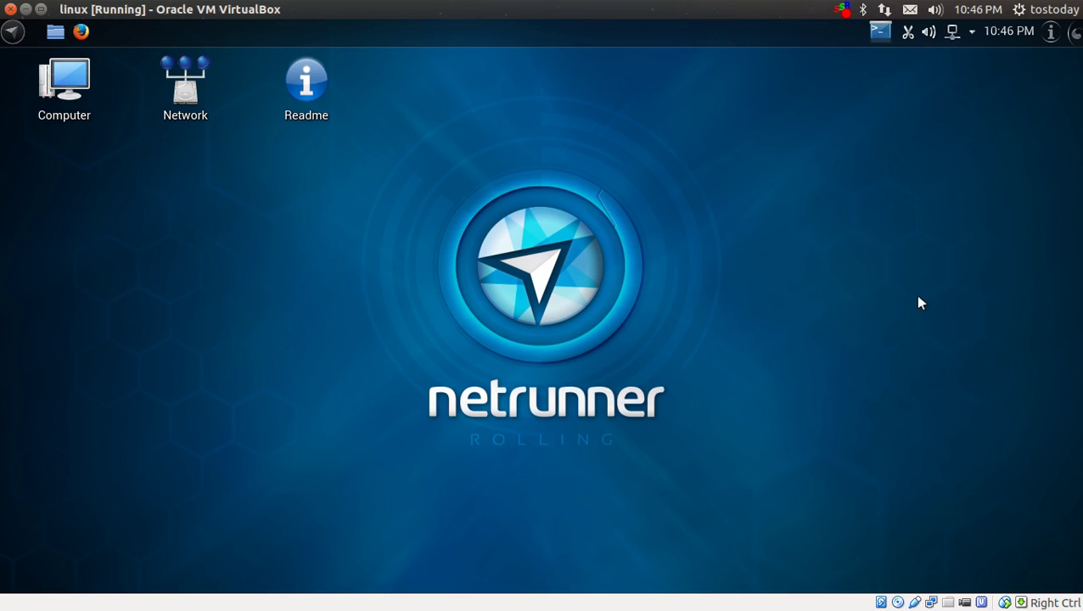
left_click(910, 32)
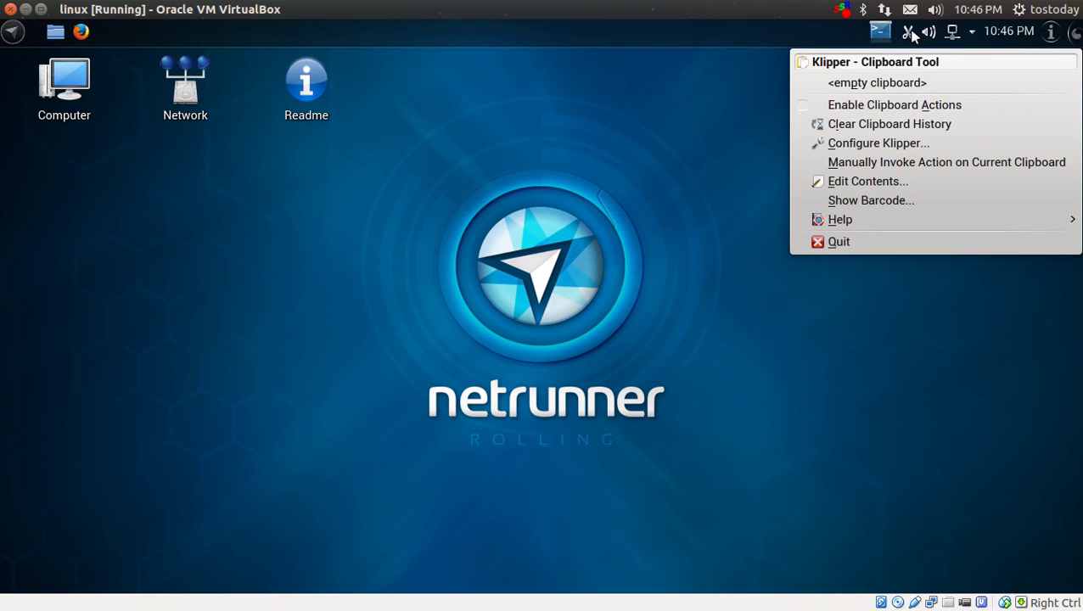
left_click(920, 357)
left_click(883, 39)
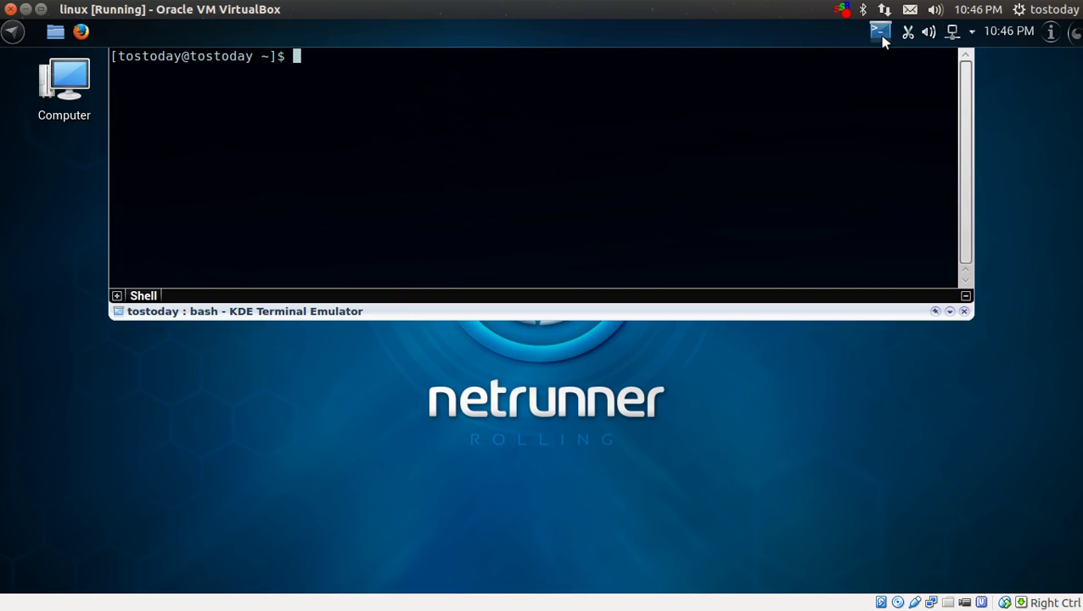
left_click(883, 39)
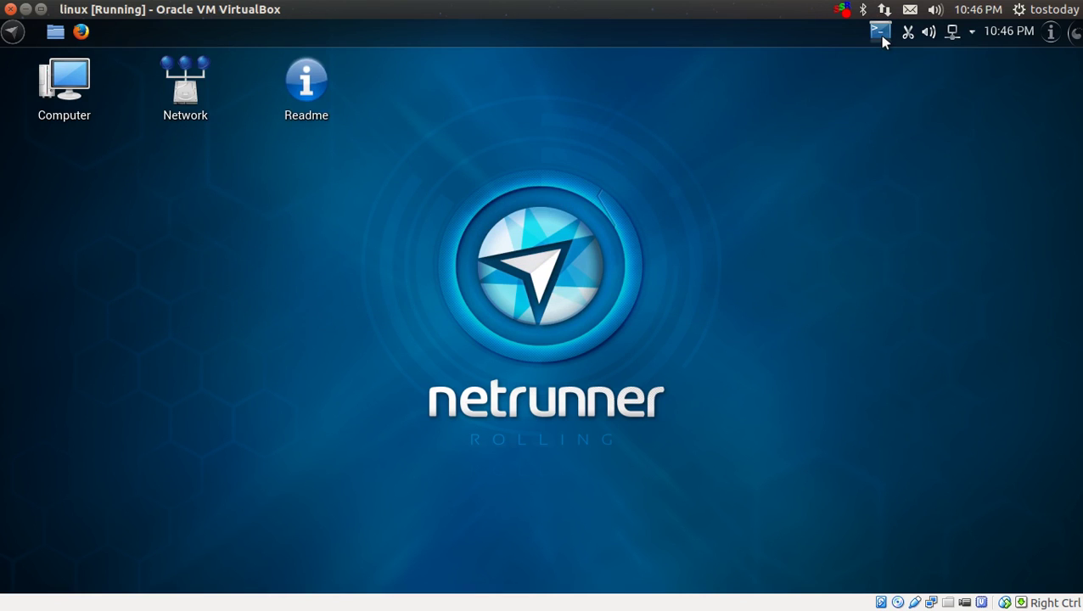
- From Add Widgets, place an Analog Clock at the desktop's upper right and add Application Launcher to the panel
right_click(519, 38)
mouse_move(550, 80)
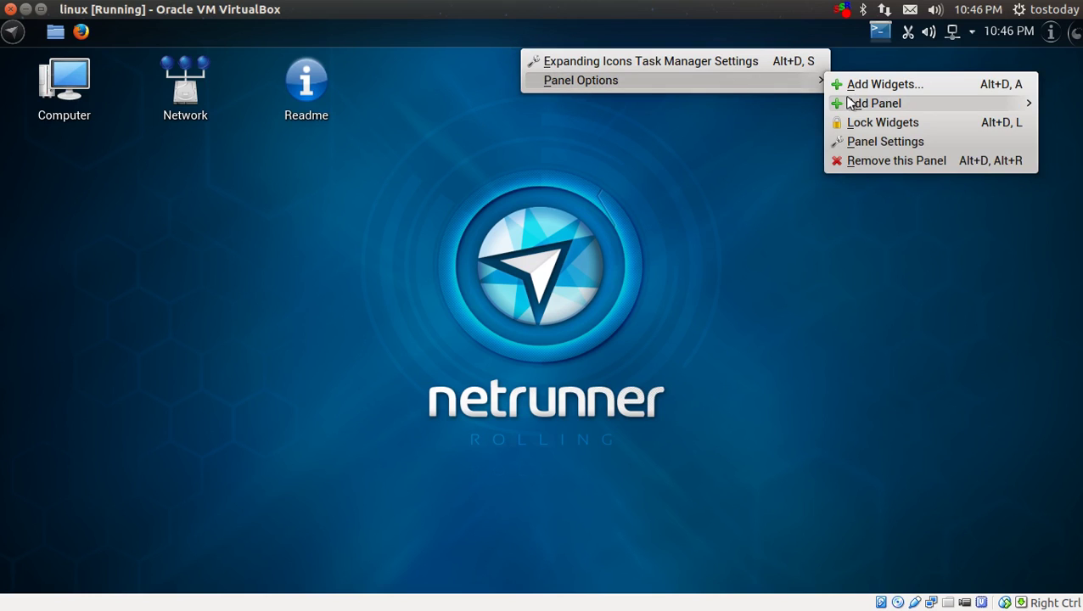
left_click(871, 84)
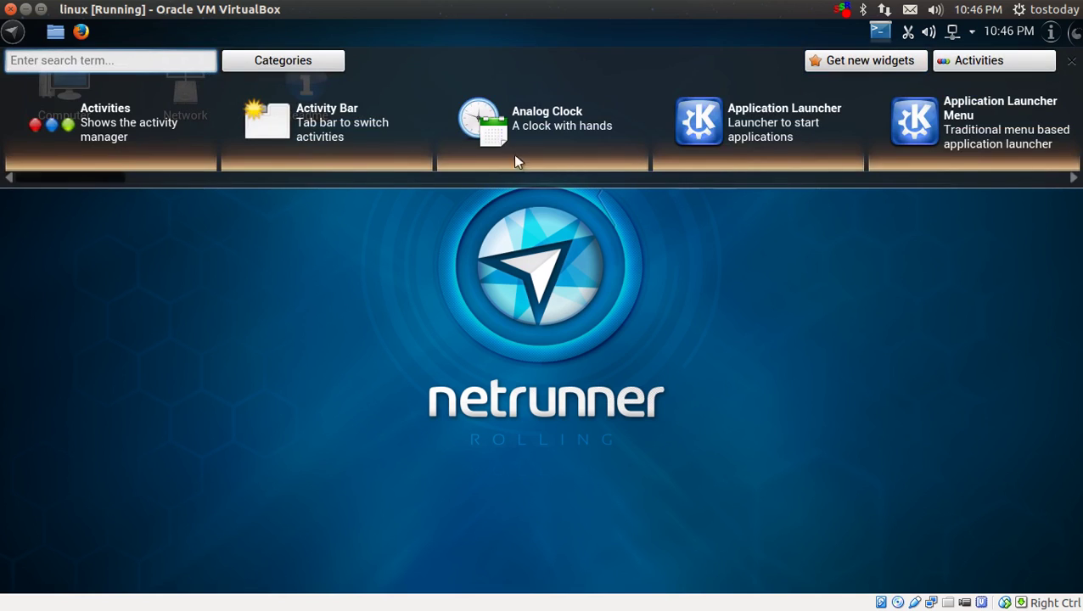
left_click_drag(454, 112, 893, 344)
double_click(706, 134)
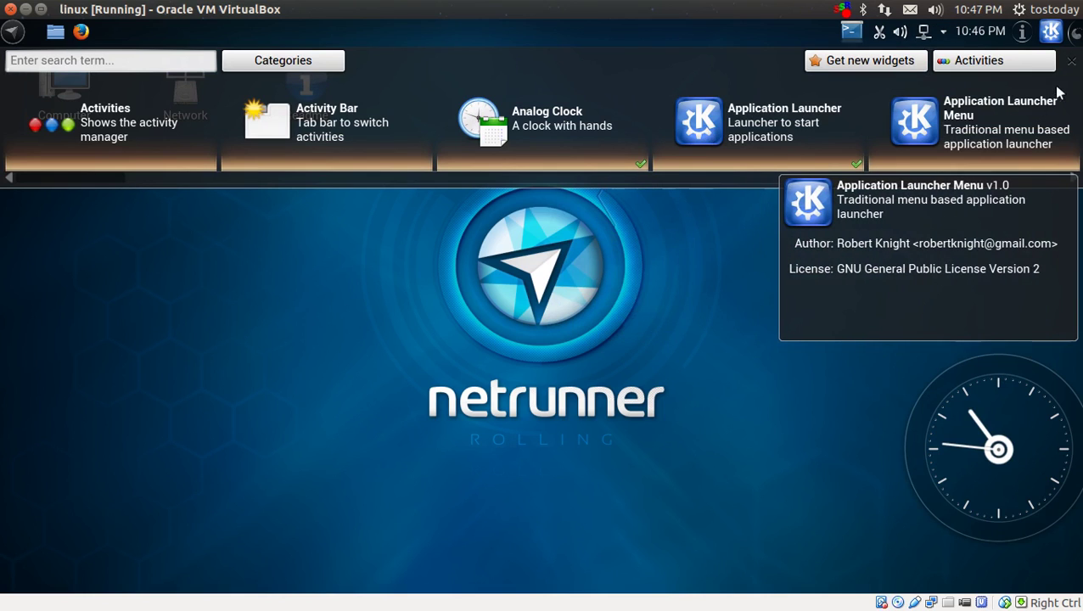
left_click(1072, 63)
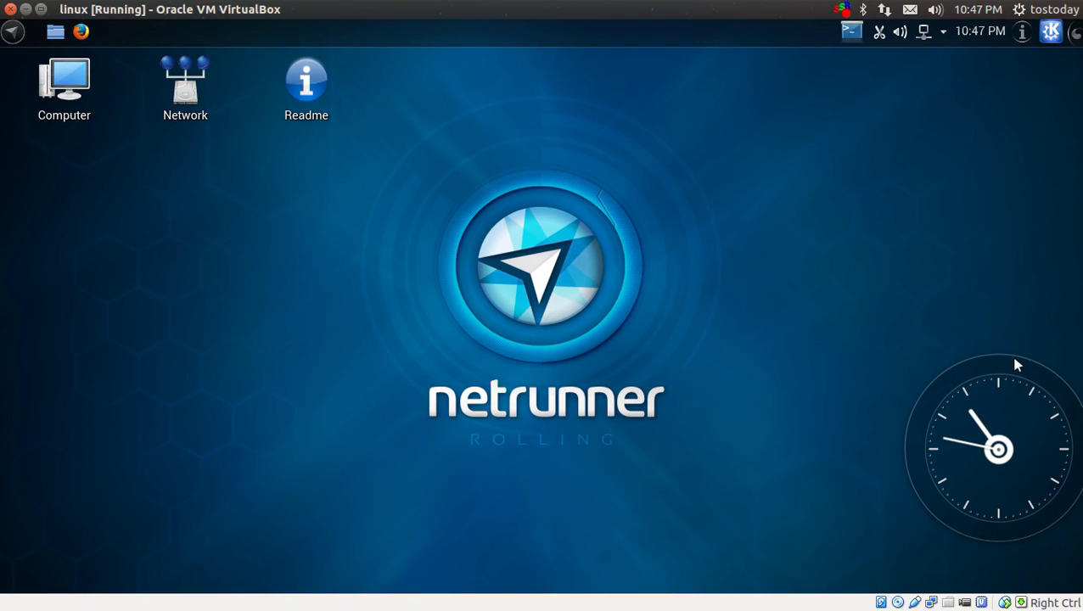
left_click_drag(1018, 365, 1003, 115)
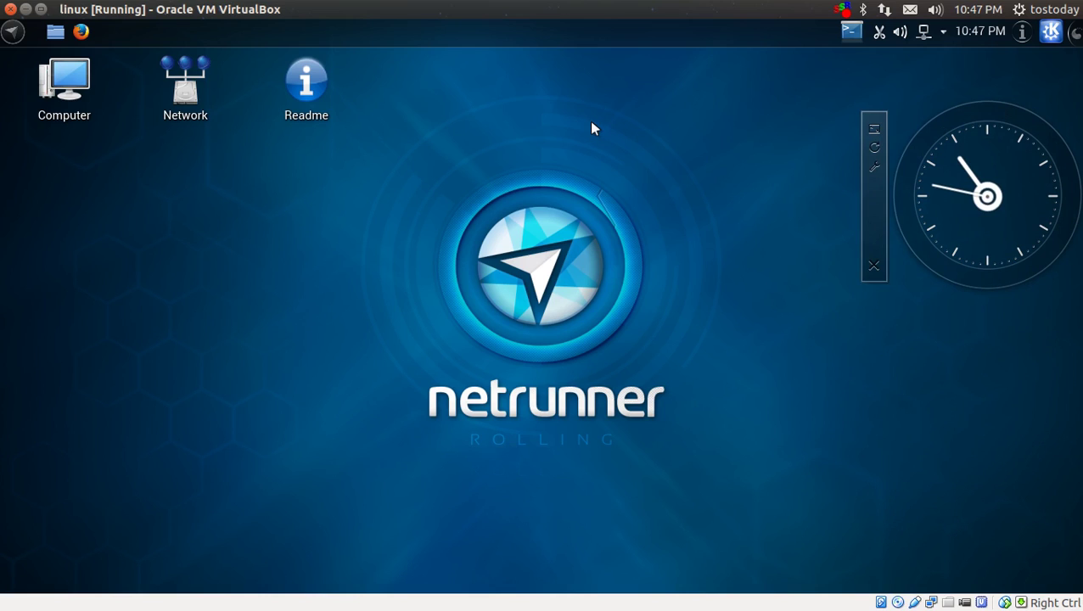
left_click(57, 32)
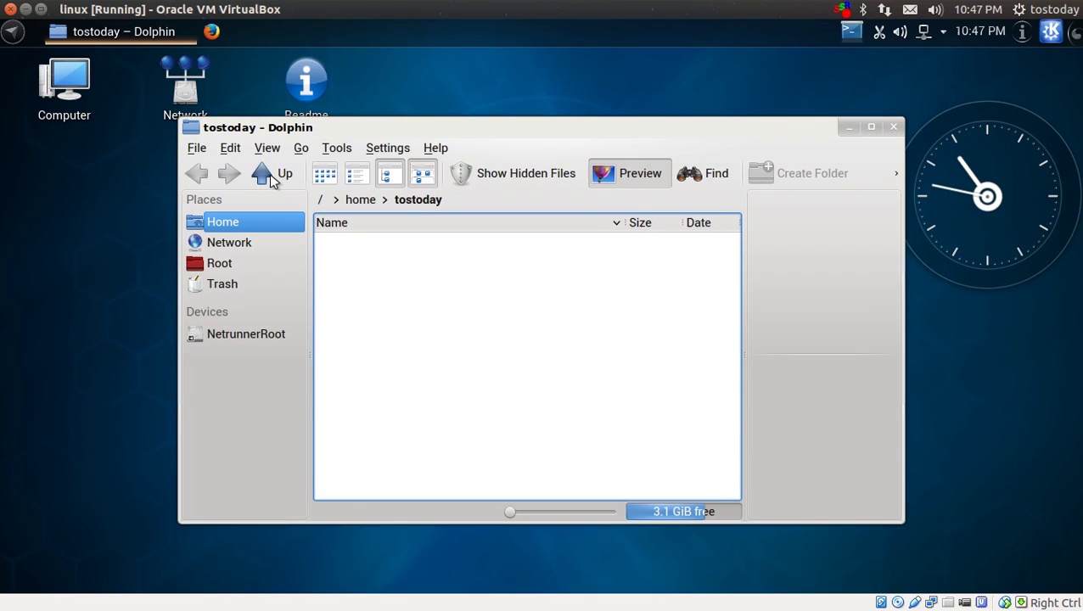
left_click(329, 173)
left_click(357, 174)
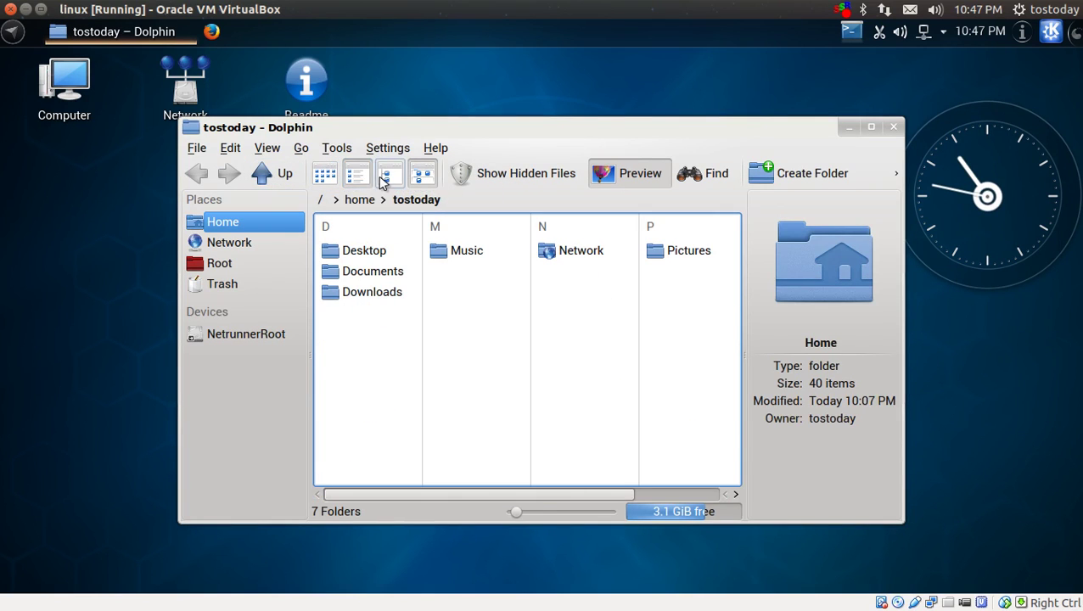
left_click(386, 176)
left_click(421, 176)
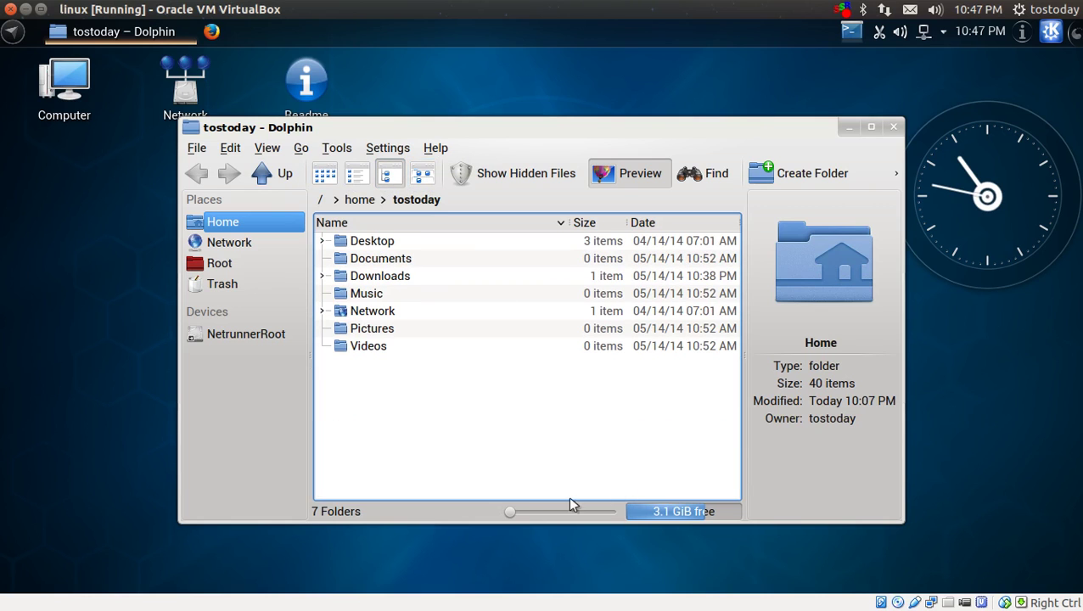
left_click_drag(513, 510, 537, 513)
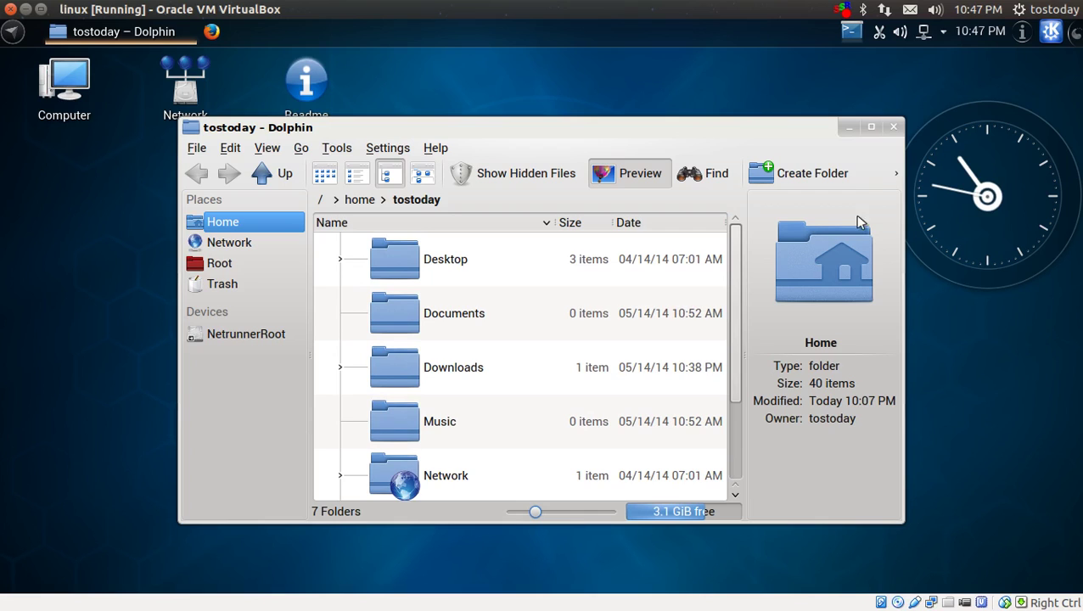
left_click(889, 130)
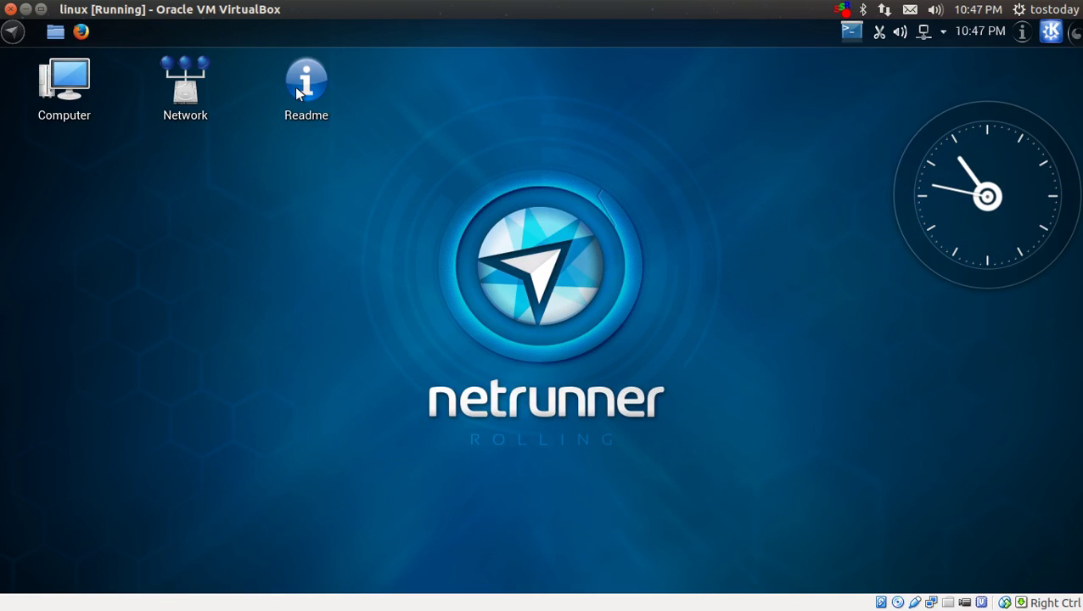
left_click(84, 80)
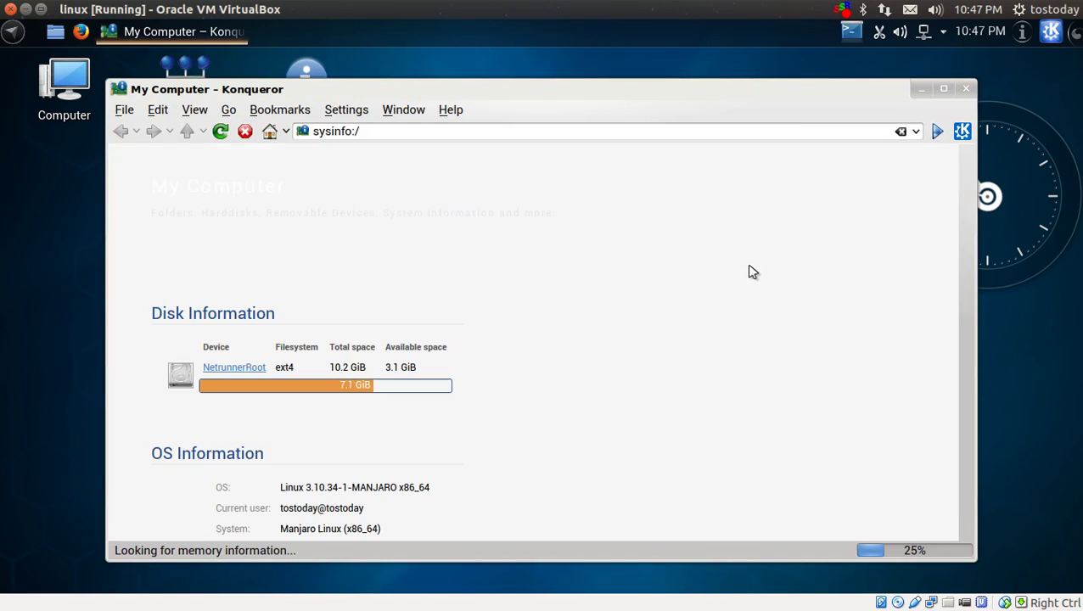
scroll(750, 270, "down", 6)
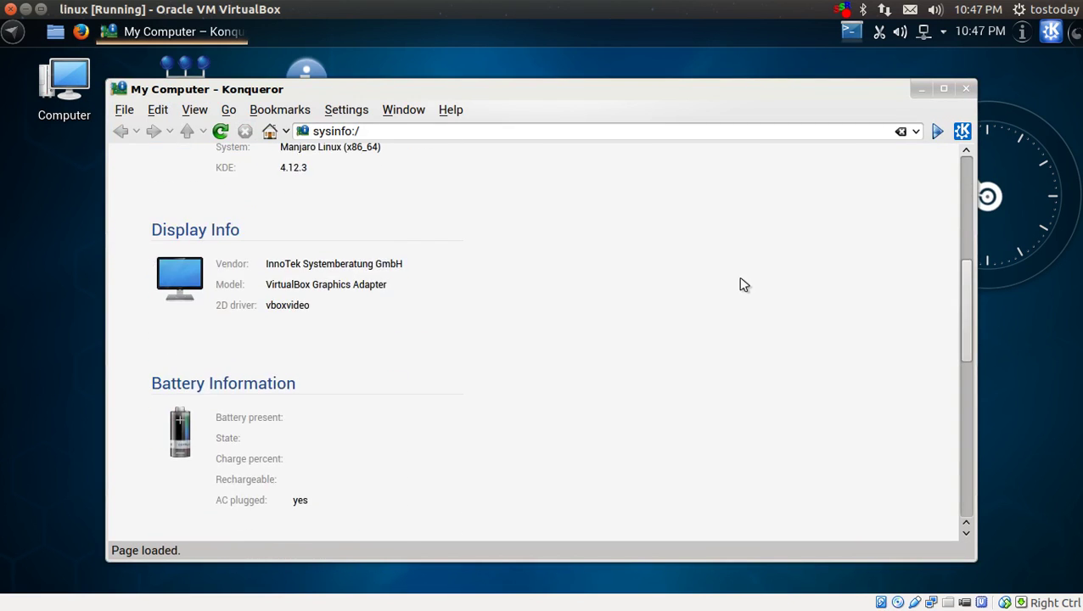
scroll(742, 283, "down", 6)
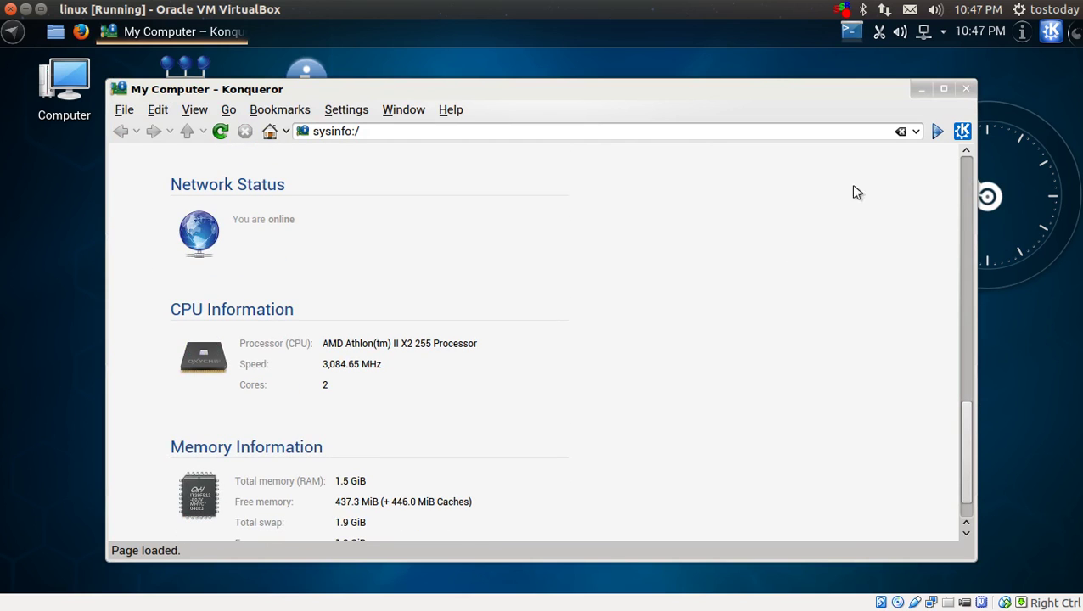
- Close the system information window and browse the launcher's Graphics, Internet, Office, Settings and System categories
left_click(966, 89)
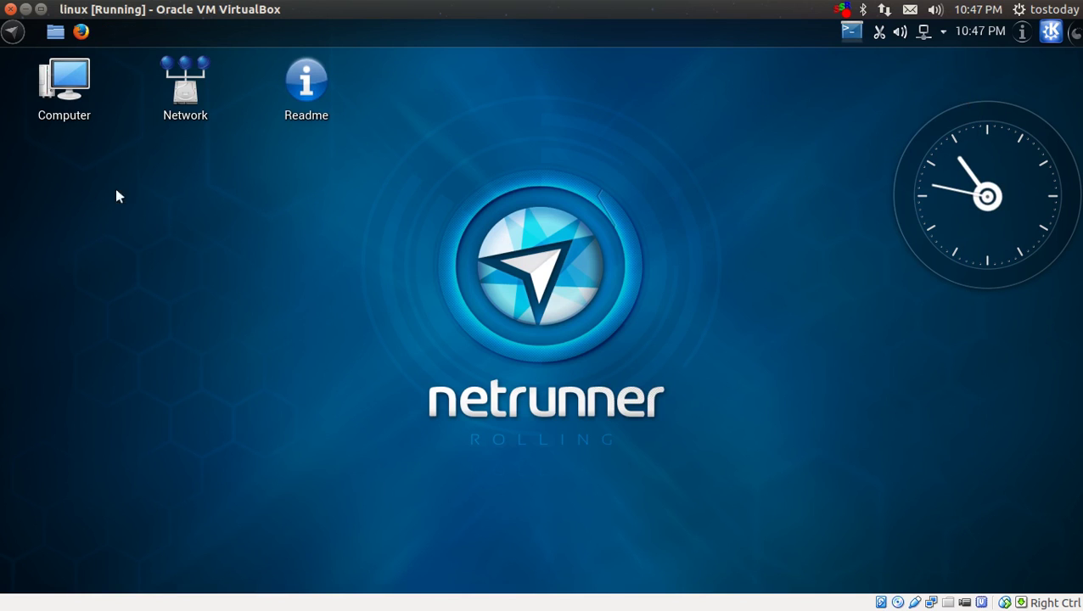
left_click(15, 38)
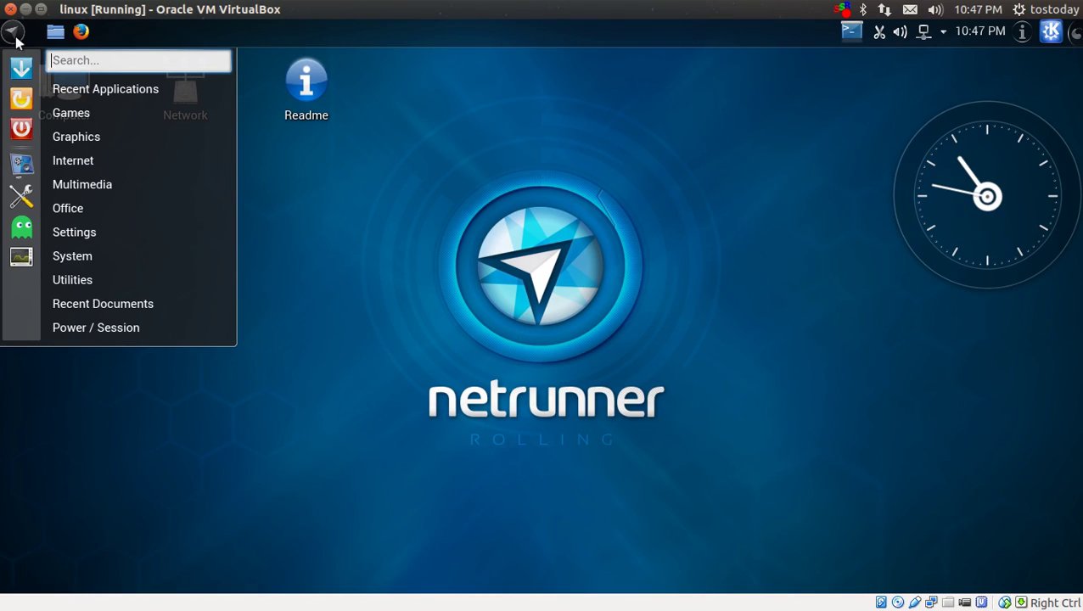
mouse_move(88, 94)
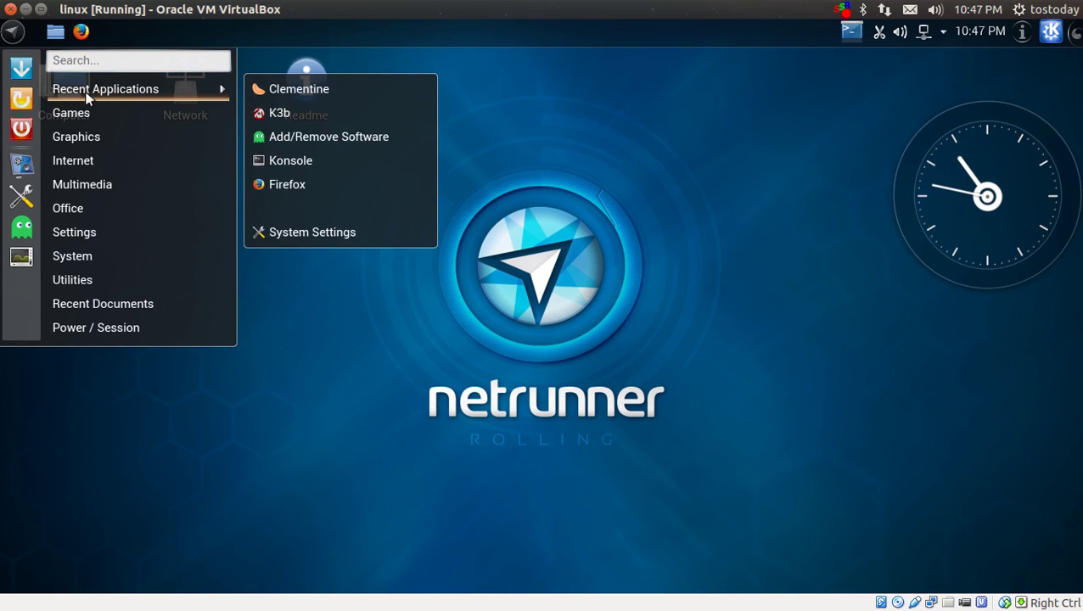
mouse_move(85, 117)
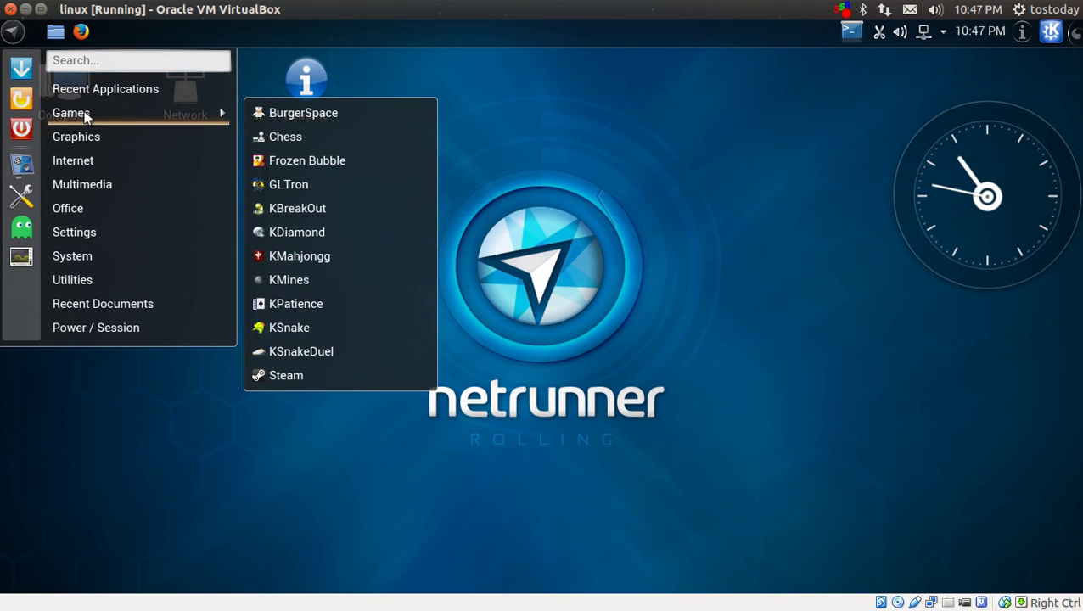
mouse_move(84, 140)
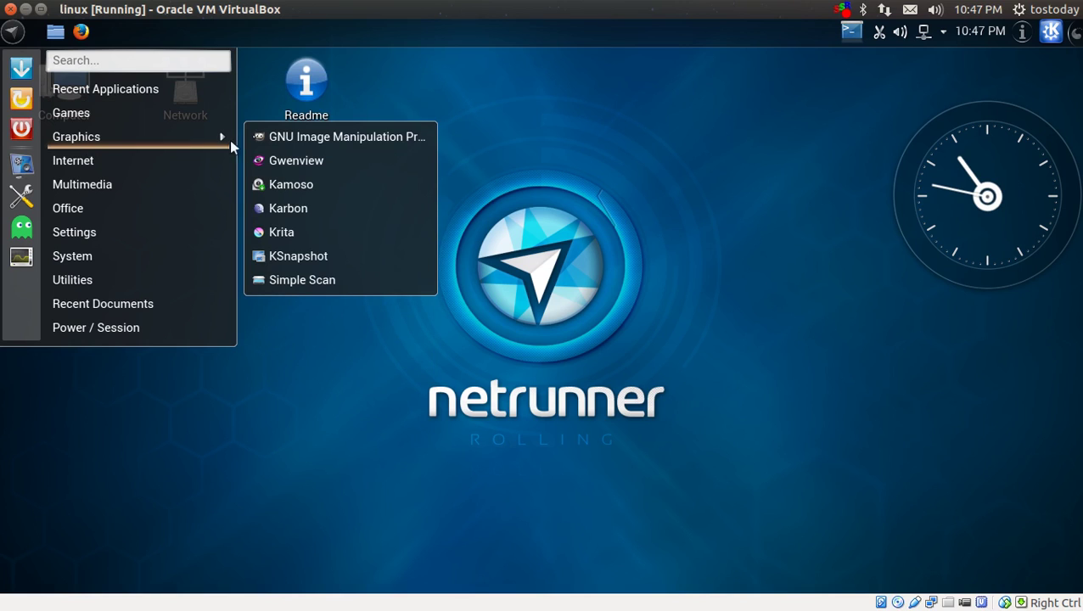
mouse_move(166, 169)
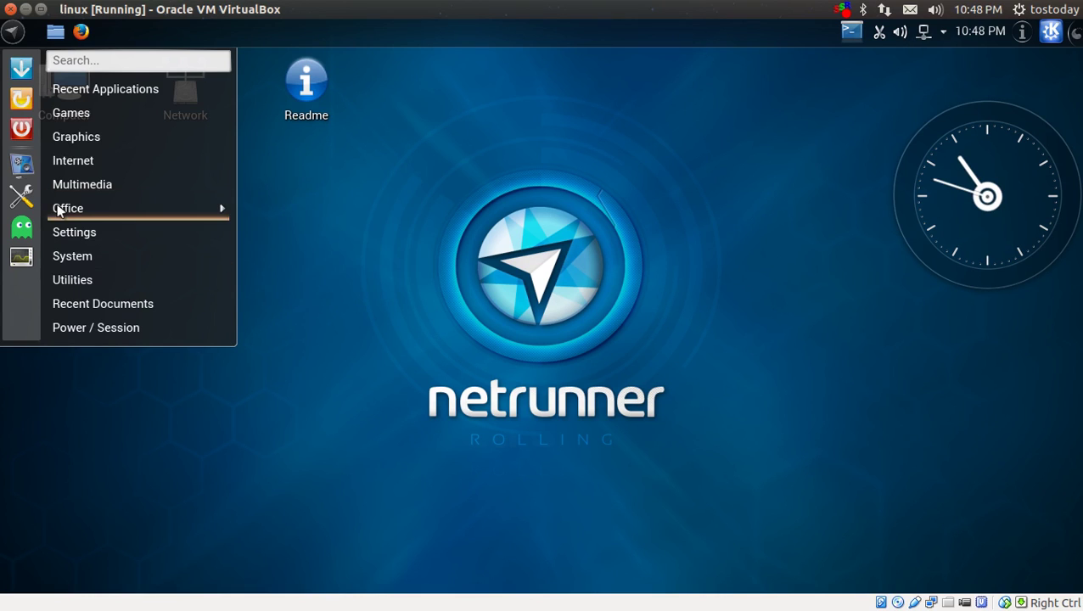
mouse_move(60, 210)
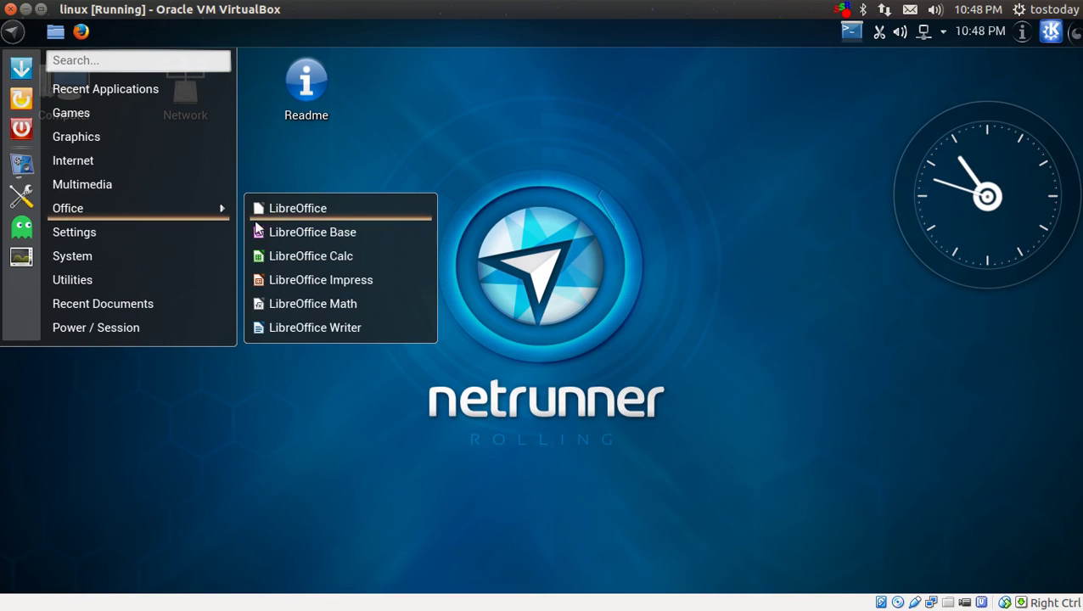
mouse_move(190, 233)
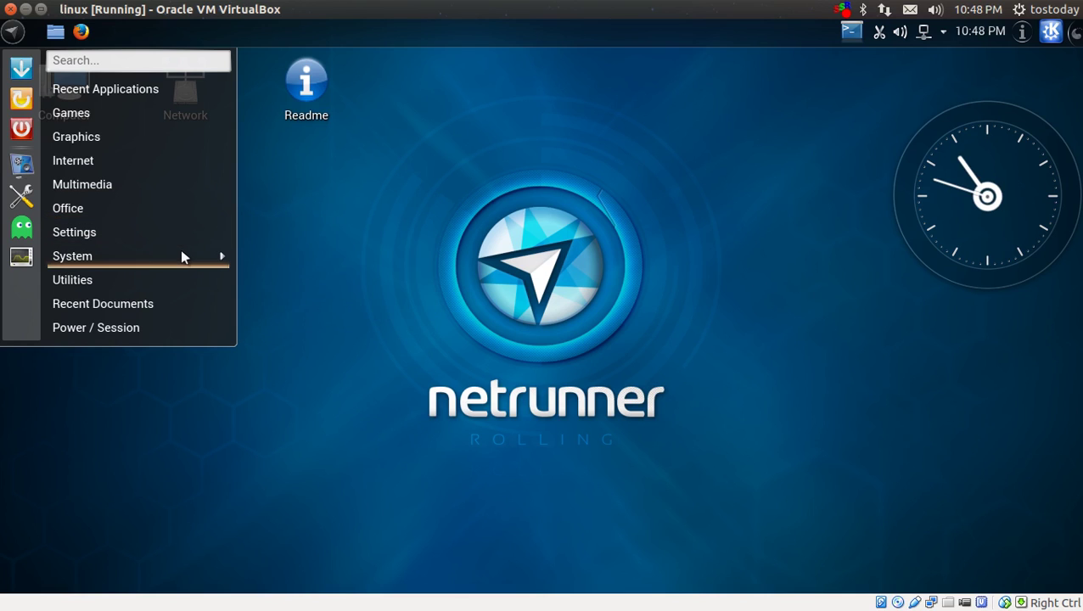
mouse_move(182, 256)
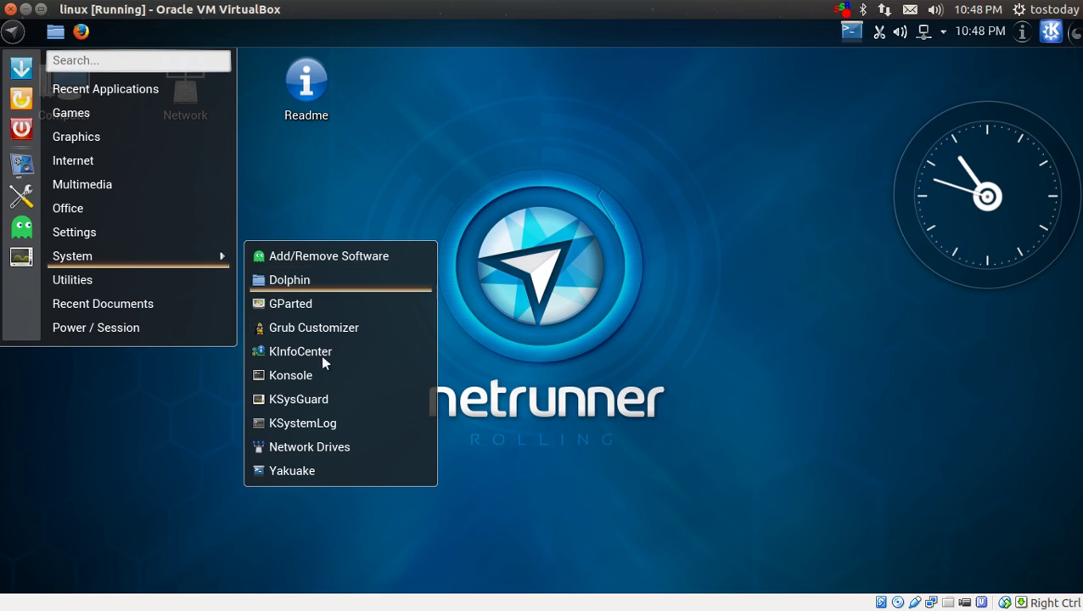
- Launch KSysGuard to view its Process Table, then close the System Monitor window
left_click(311, 402)
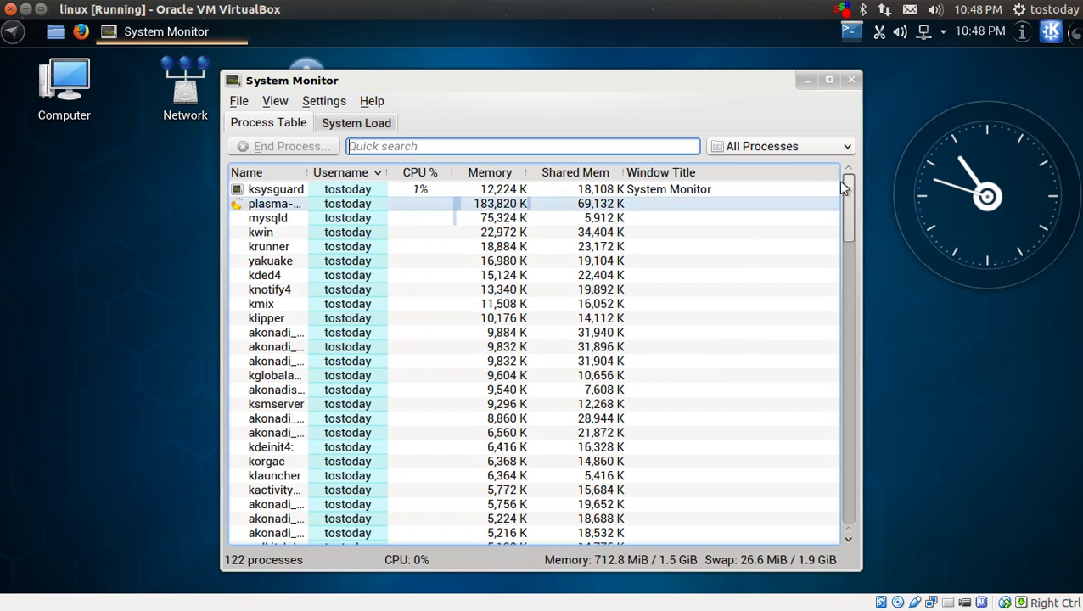
left_click(854, 81)
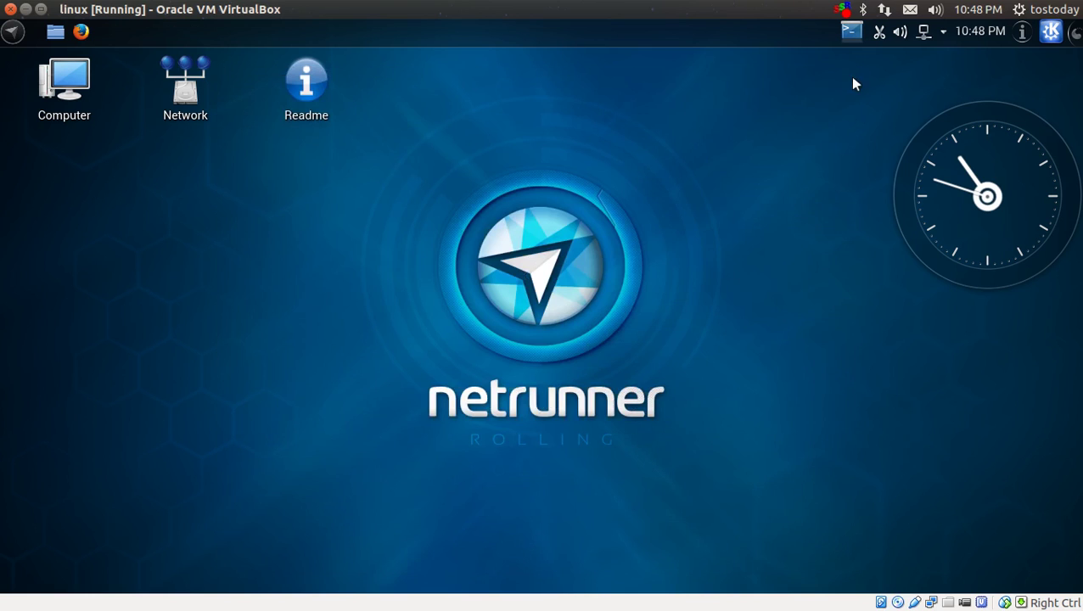
left_click(11, 31)
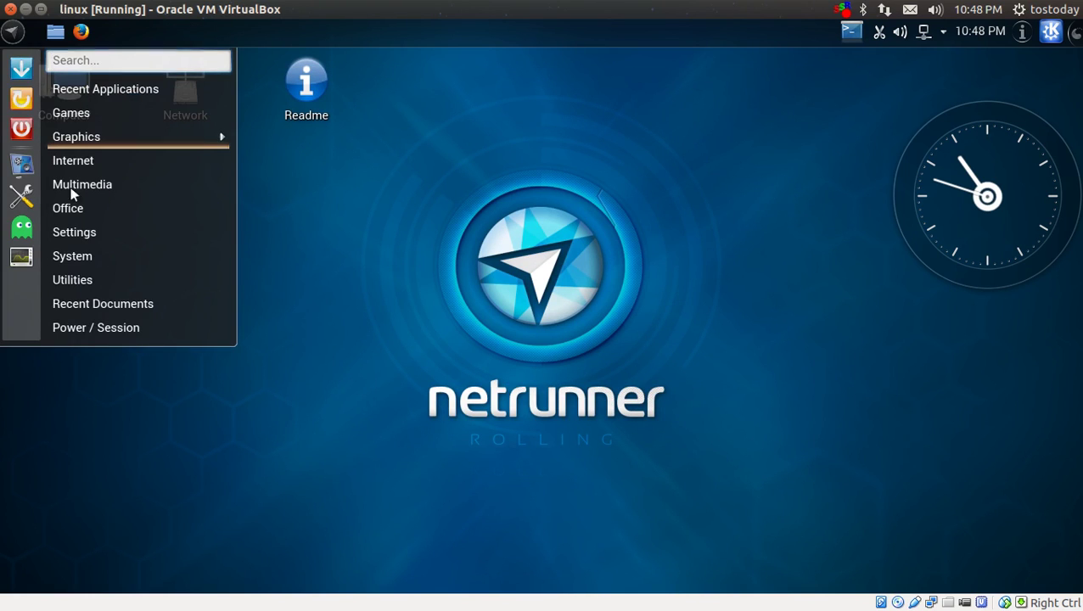
mouse_move(76, 287)
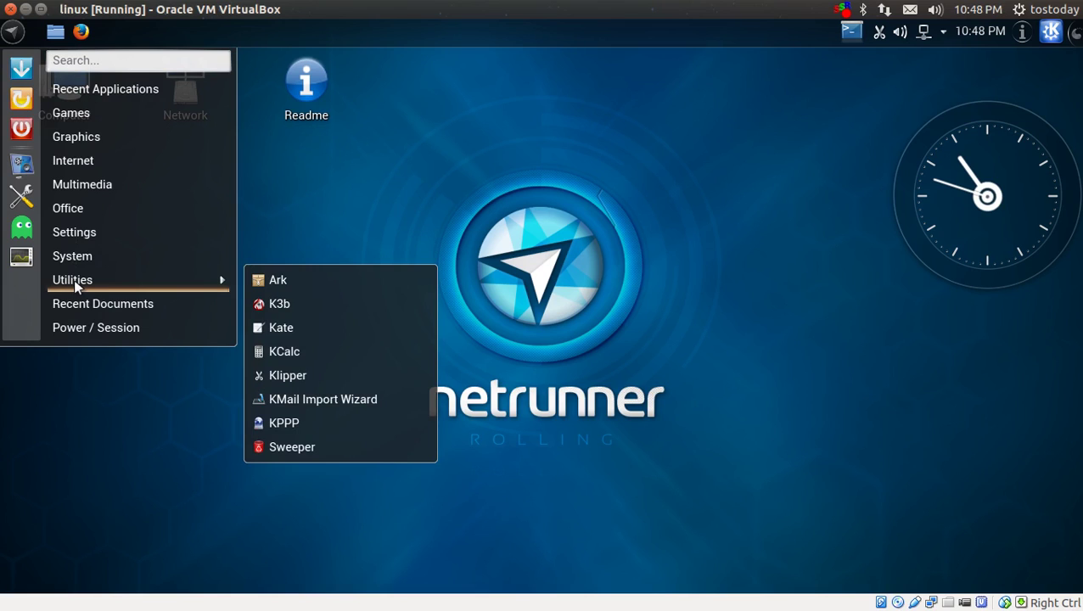
left_click(122, 60)
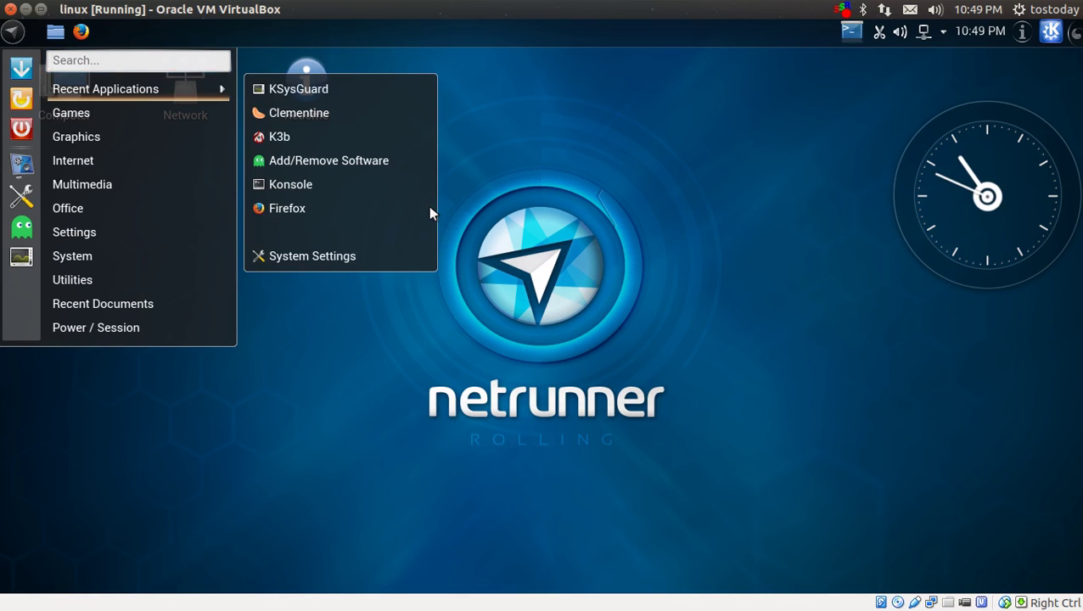
left_click(622, 166)
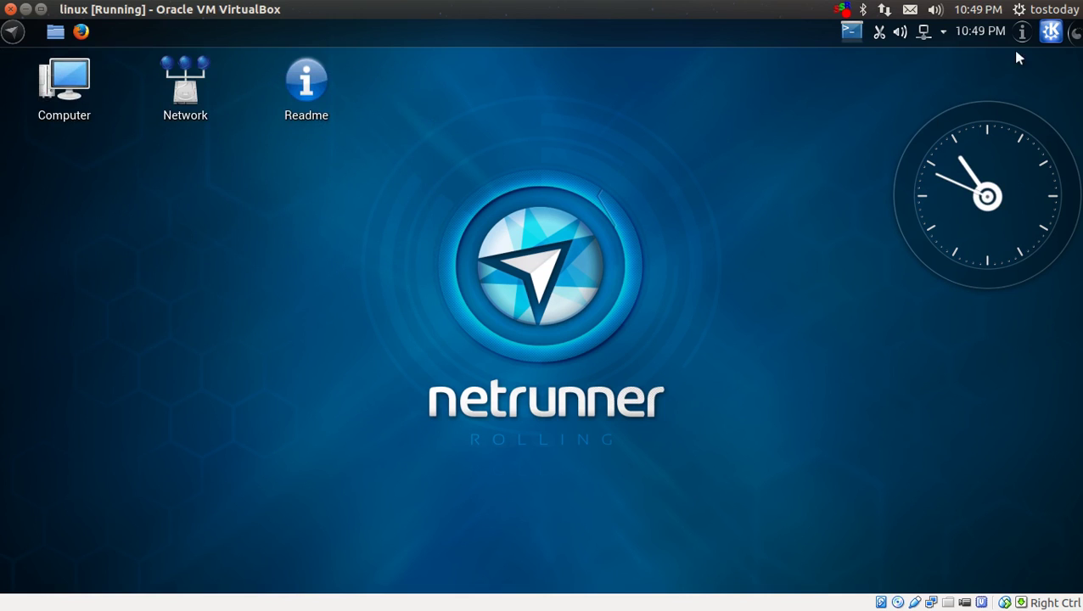
left_click(1049, 34)
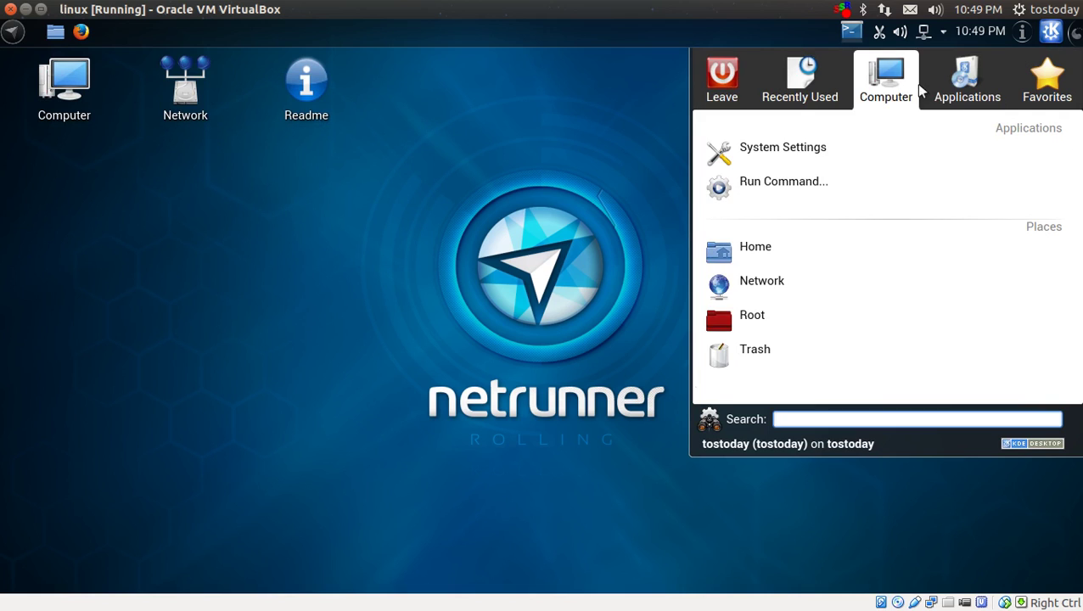
mouse_move(961, 95)
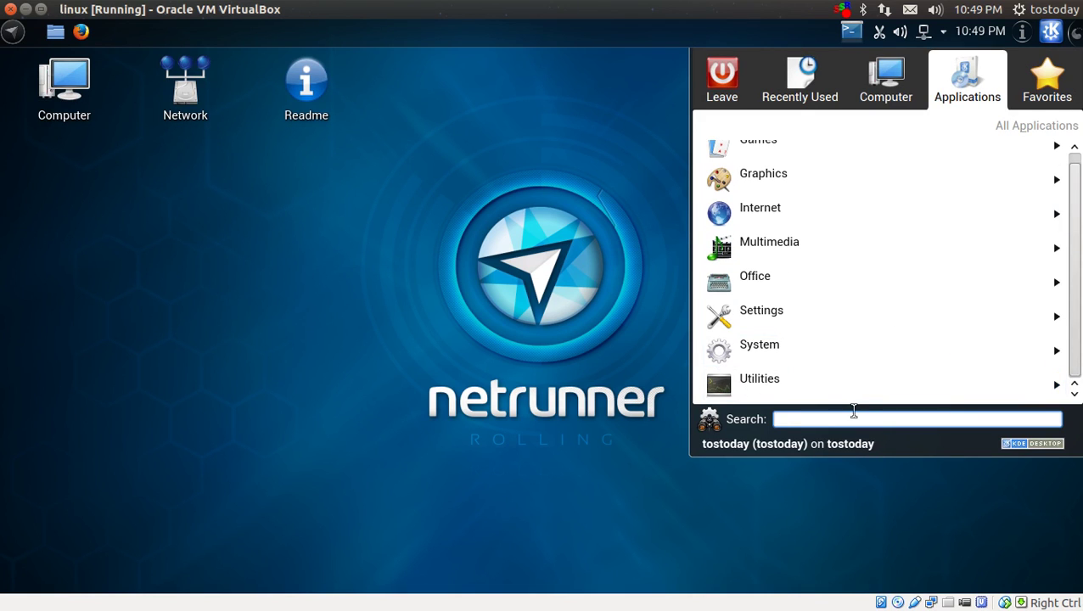
type("music")
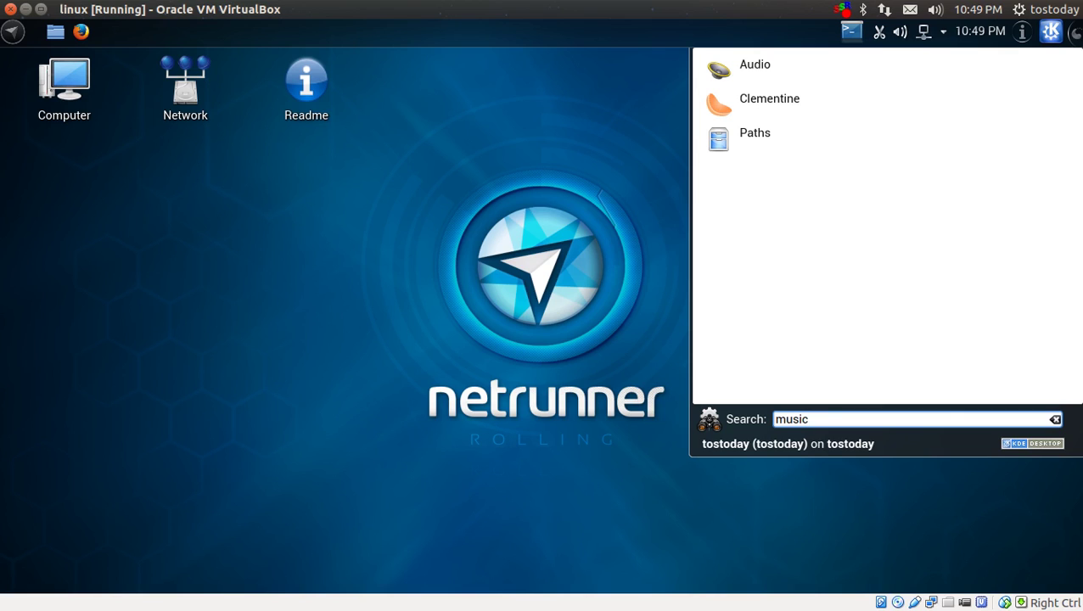
left_click(1057, 33)
left_click(12, 36)
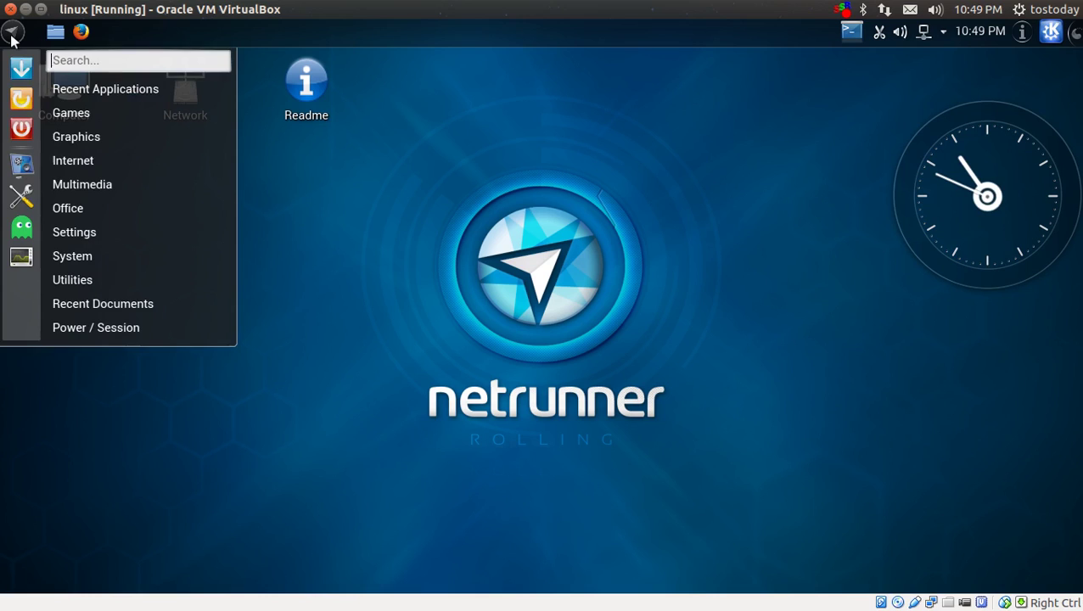
left_click(12, 36)
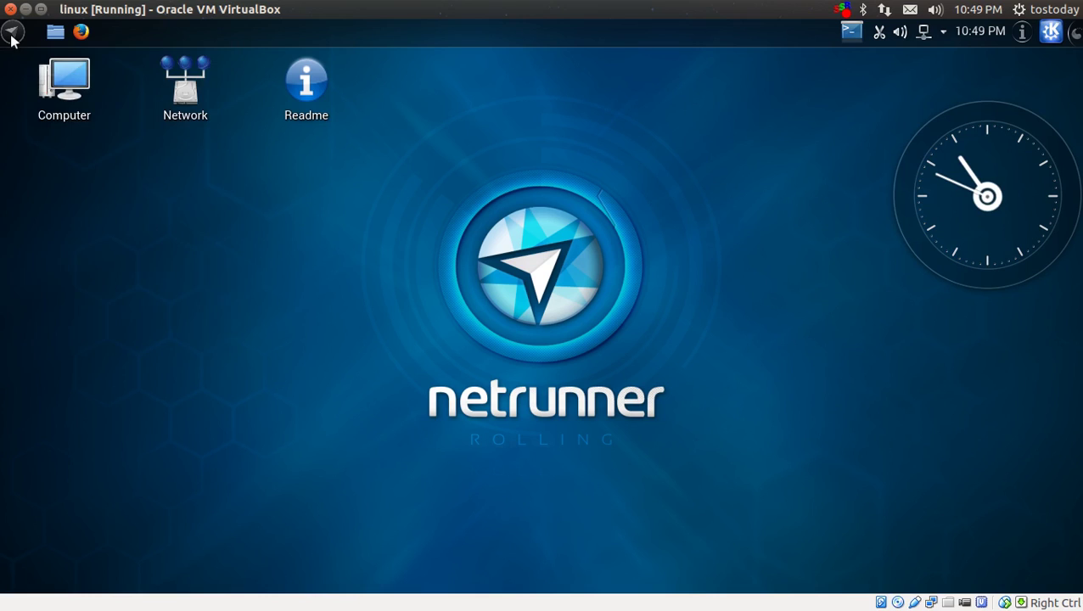
- Set the layout to Search and Launch in Netrunner Desktop Settings and apply it
right_click(421, 134)
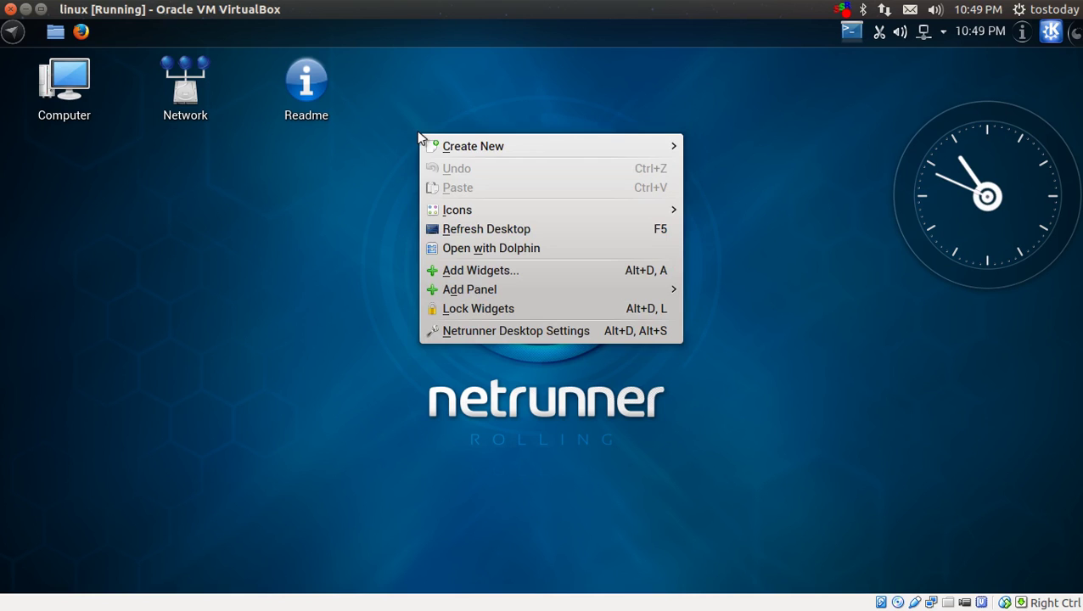
left_click(492, 331)
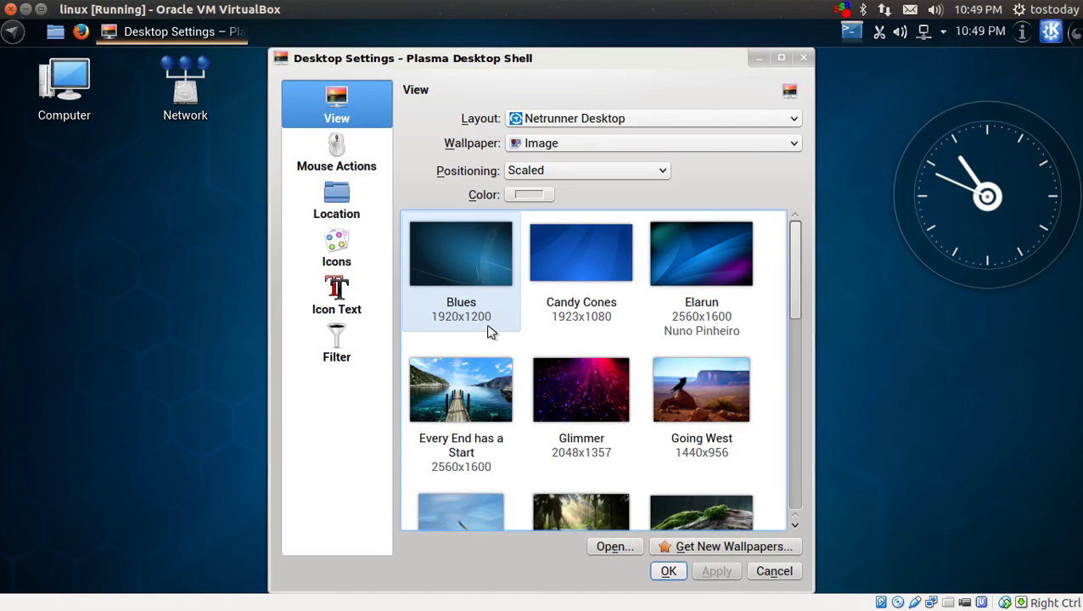
left_click(638, 125)
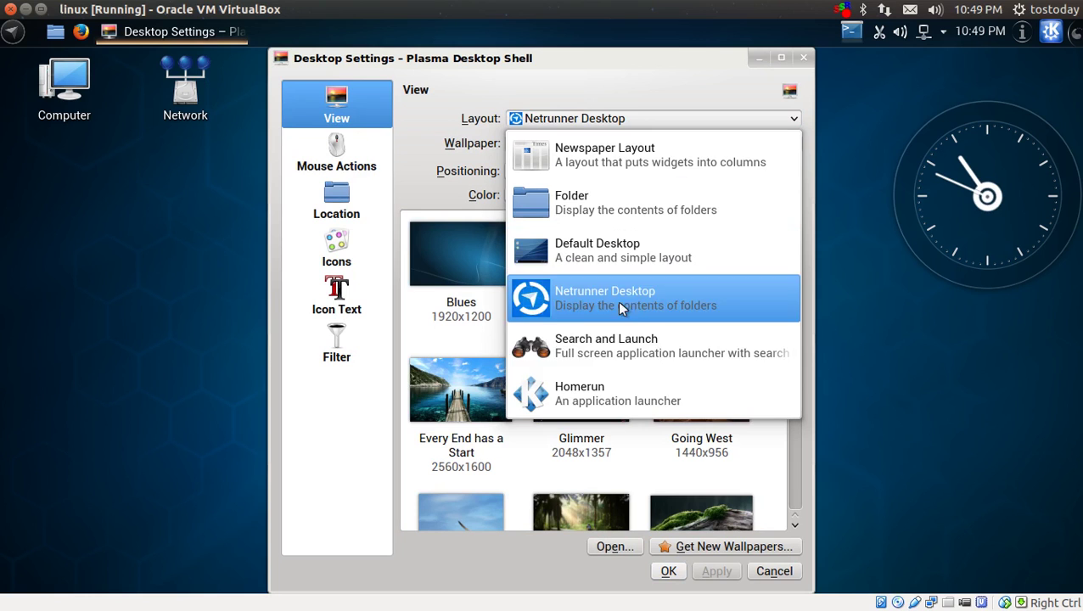
left_click(615, 347)
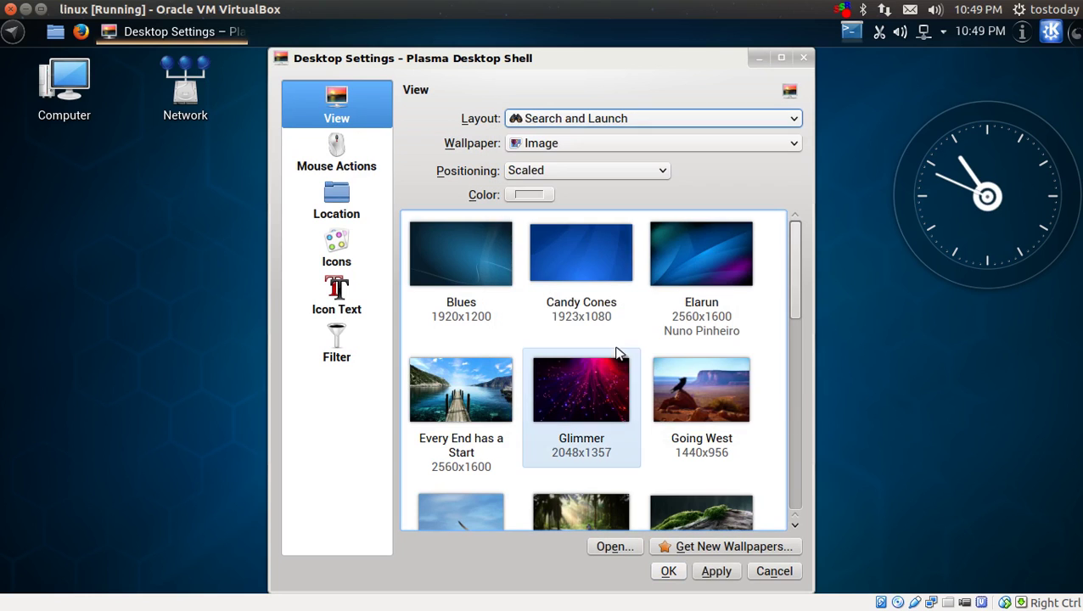
left_click(715, 571)
left_click(671, 571)
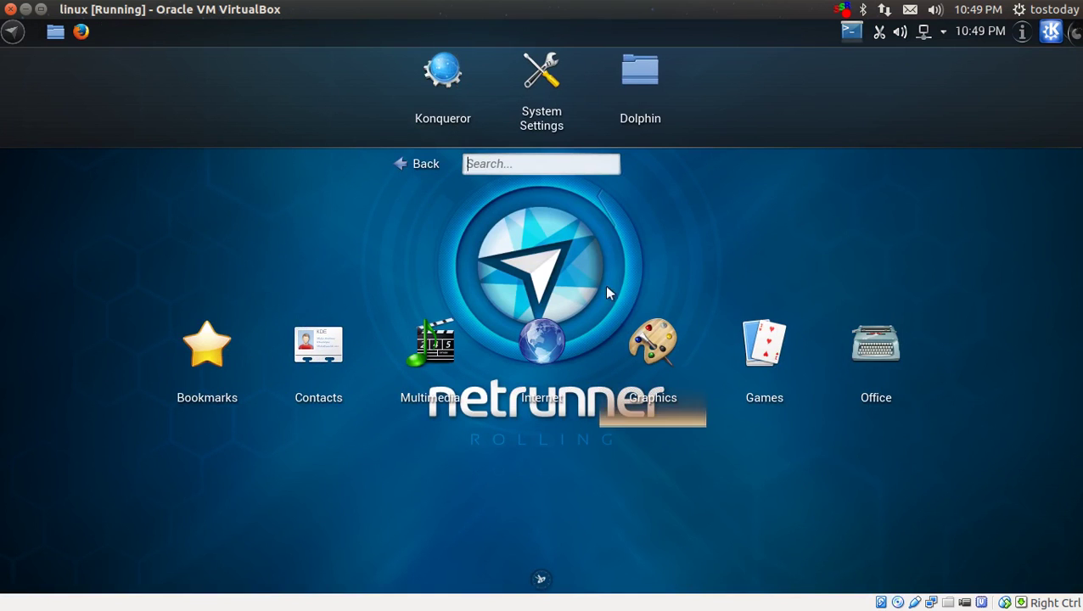
- Search for 'music' in the launcher, then clear the search
left_click(565, 165)
type("music")
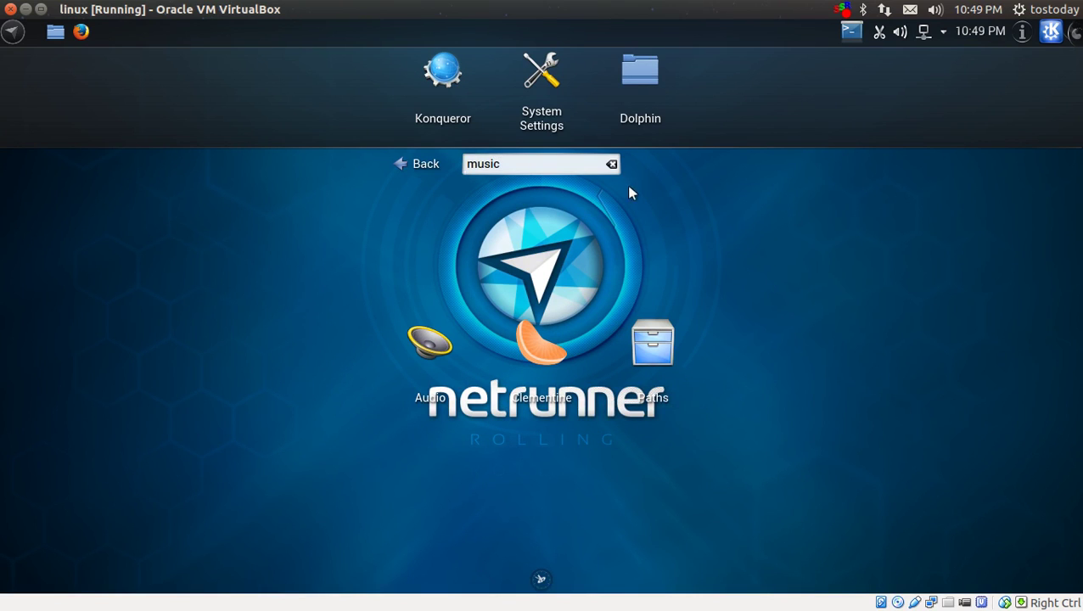
left_click(611, 164)
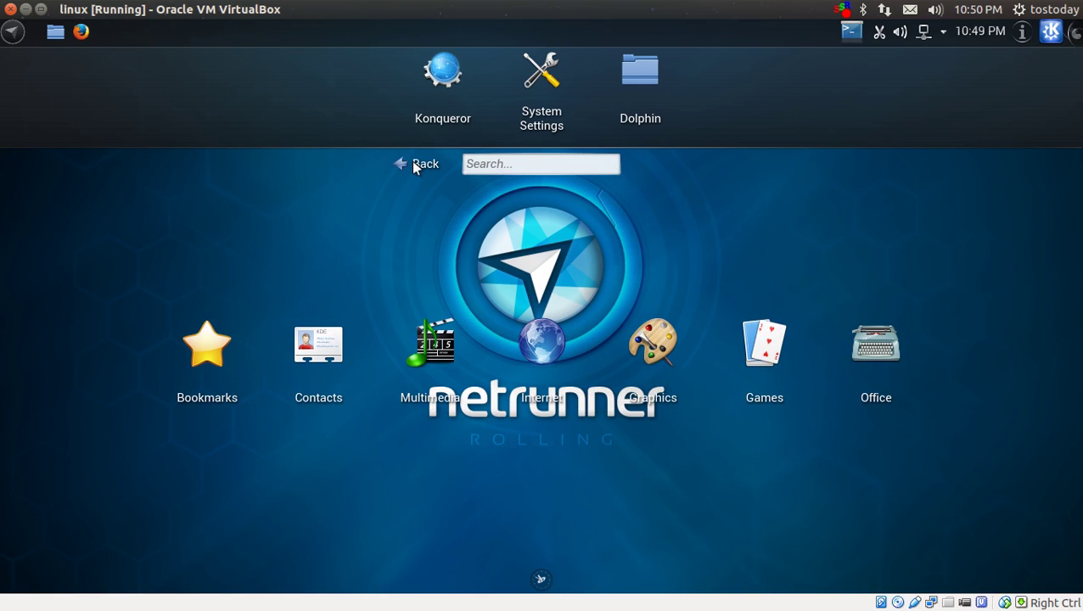
- Switch the layout back to Netrunner Desktop in the Search and Launch configuration
right_click(898, 198)
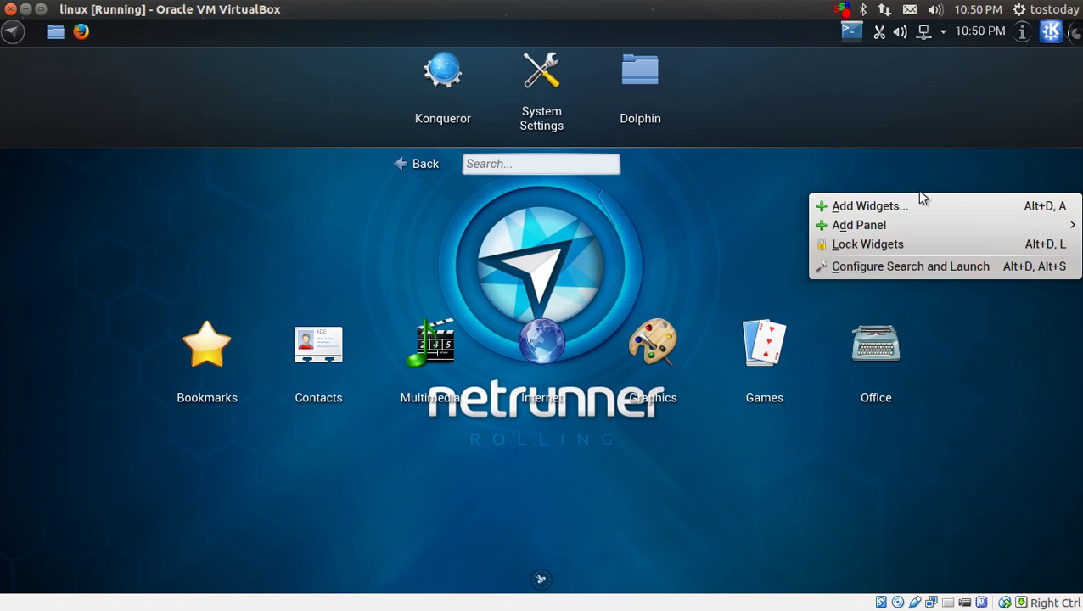
left_click(914, 266)
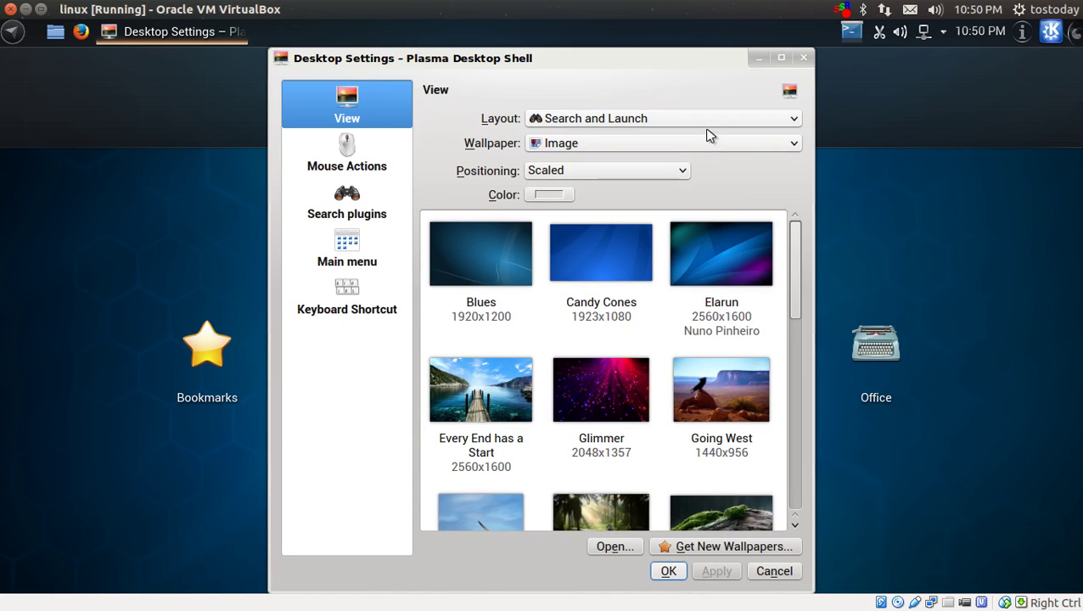
left_click(702, 119)
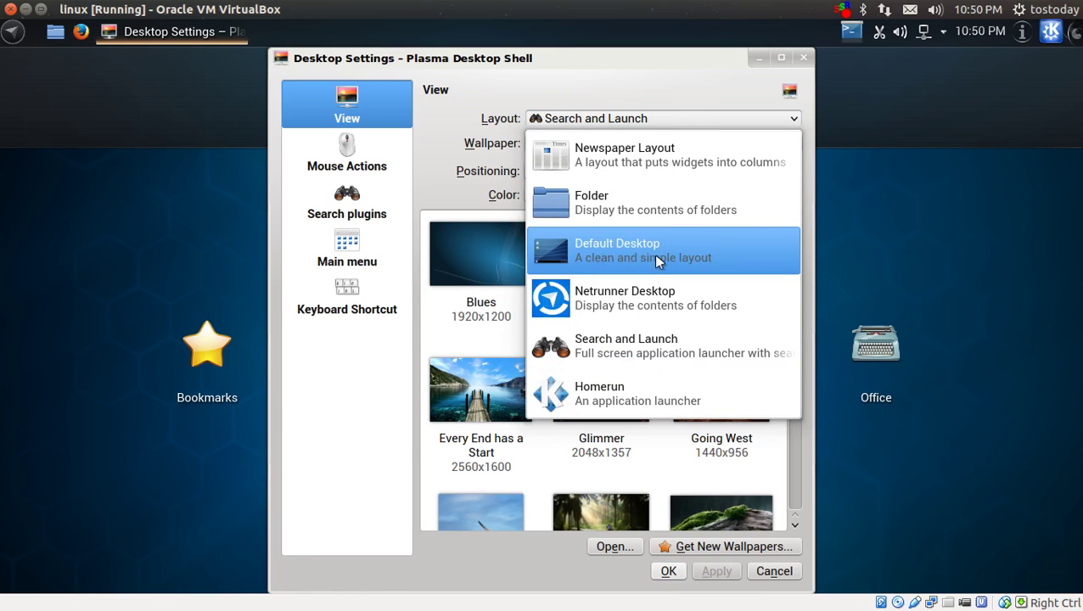
left_click(638, 295)
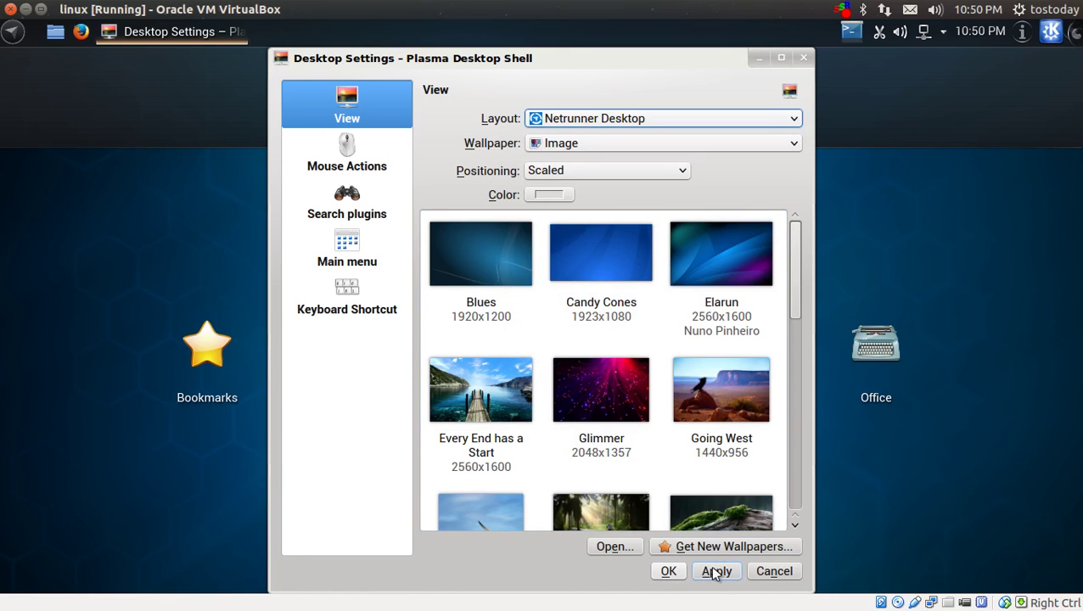
left_click(668, 571)
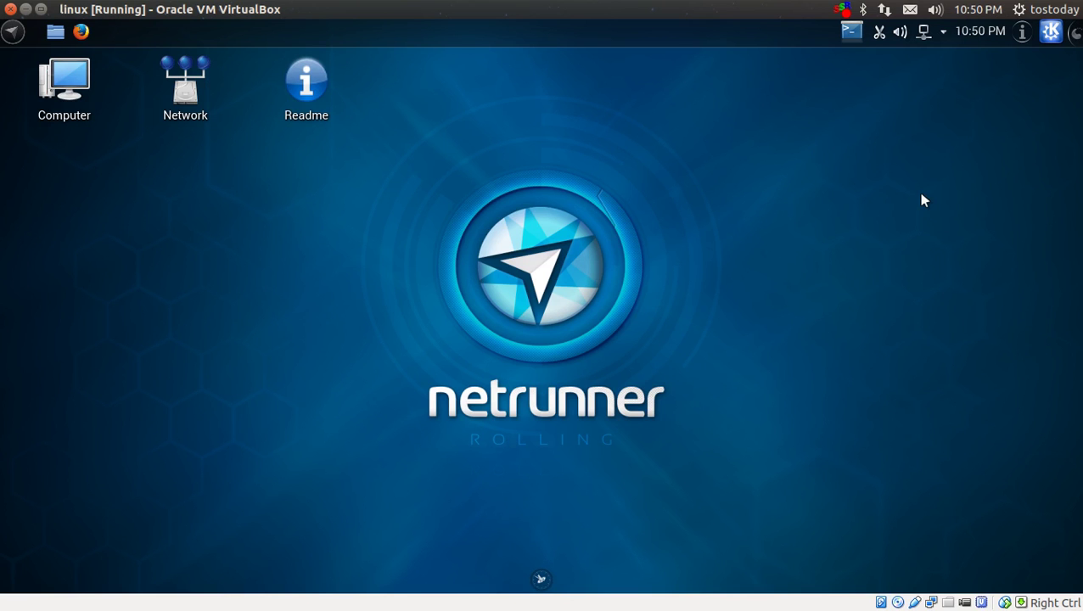